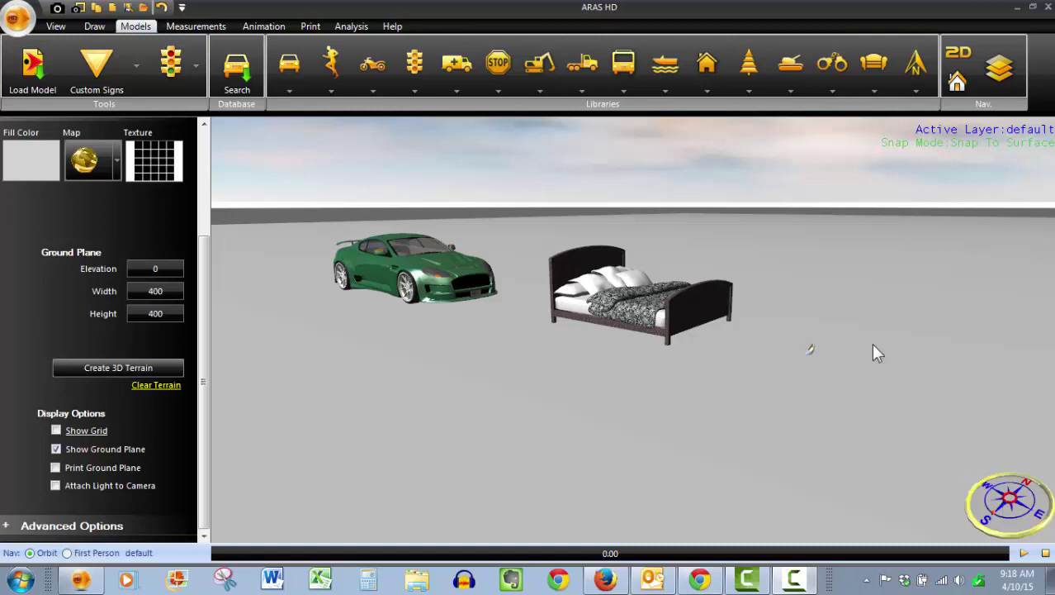
Orbit and zoom the view to centre the green sports car
scroll(835, 374, up, 3)
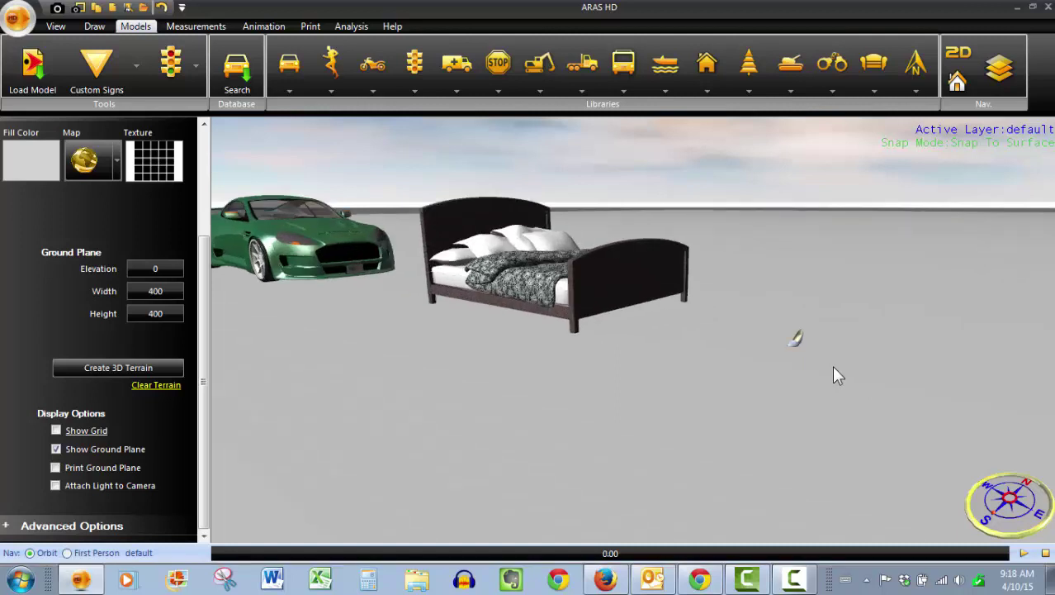
scroll(834, 373, up, 3)
scroll(570, 363, down, 2)
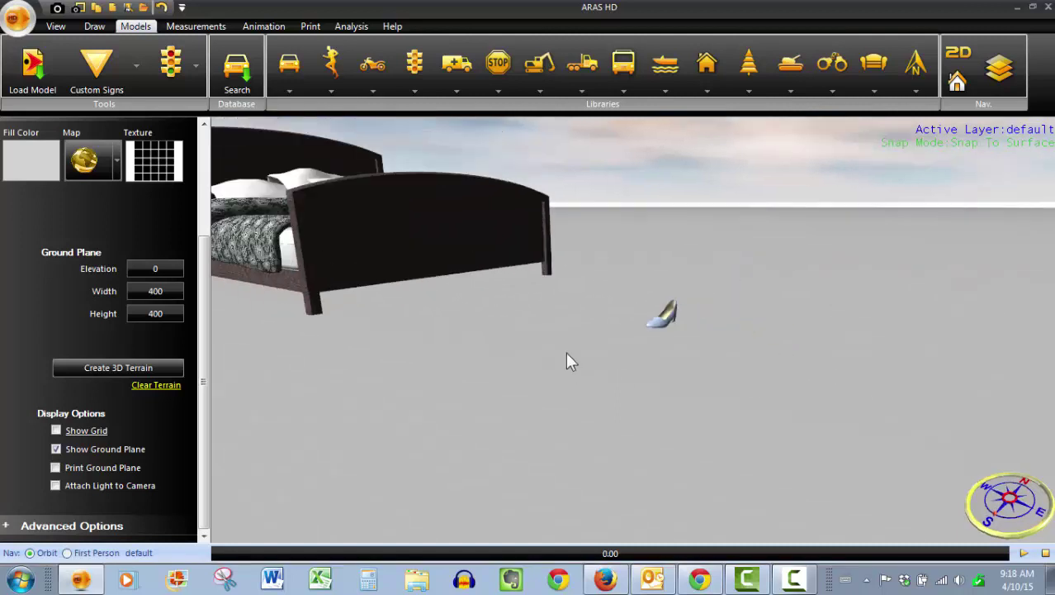
scroll(545, 359, down, 2)
scroll(727, 364, down, 2)
scroll(738, 367, up, 1)
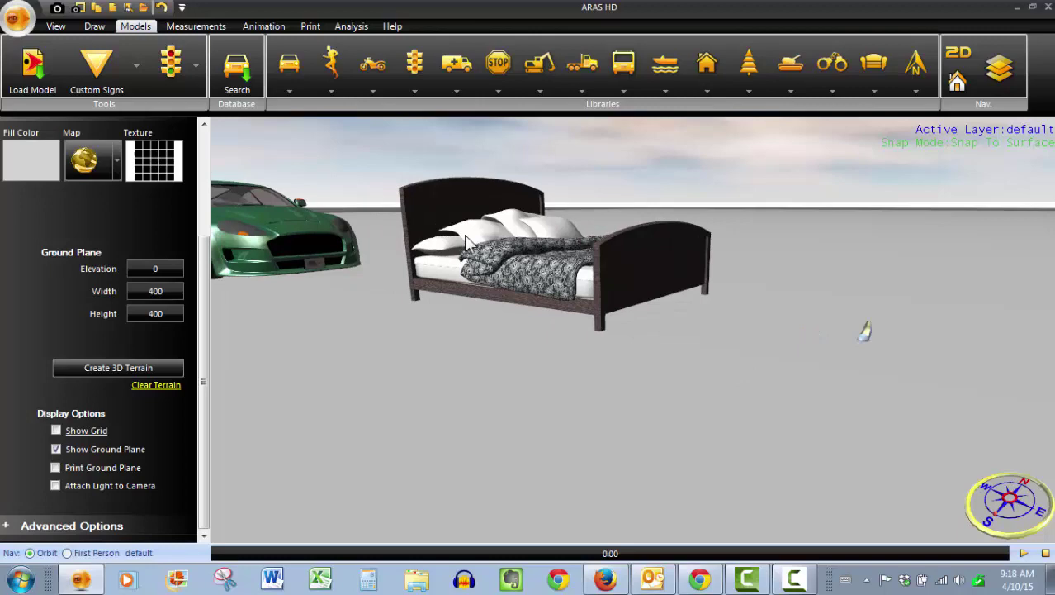
mouse_move(419, 340)
mouse_down()
mouse_move(801, 431)
mouse_move(942, 427)
mouse_up()
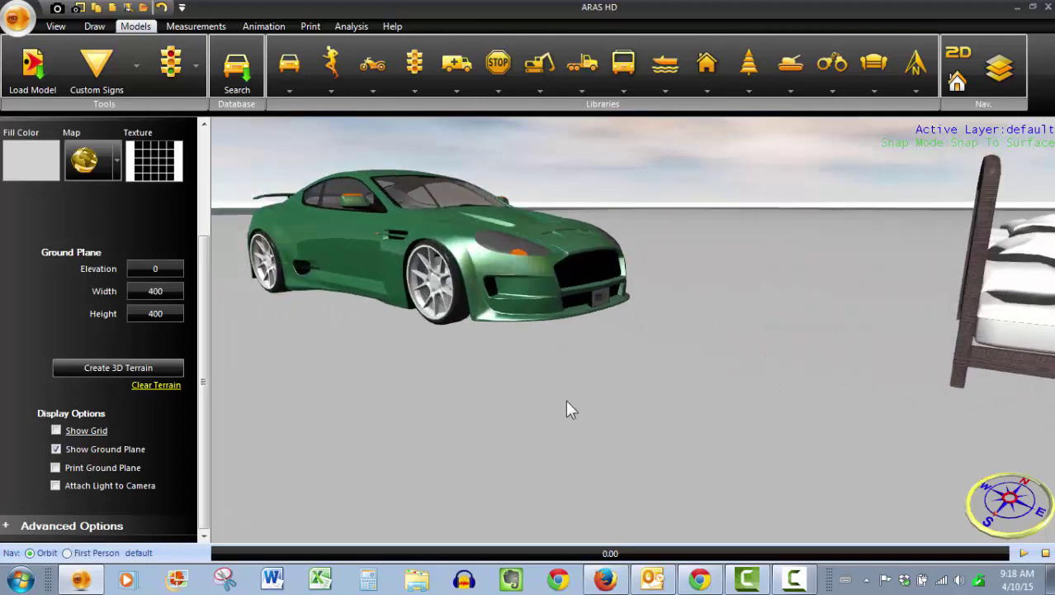
drag(567, 408, 803, 423)
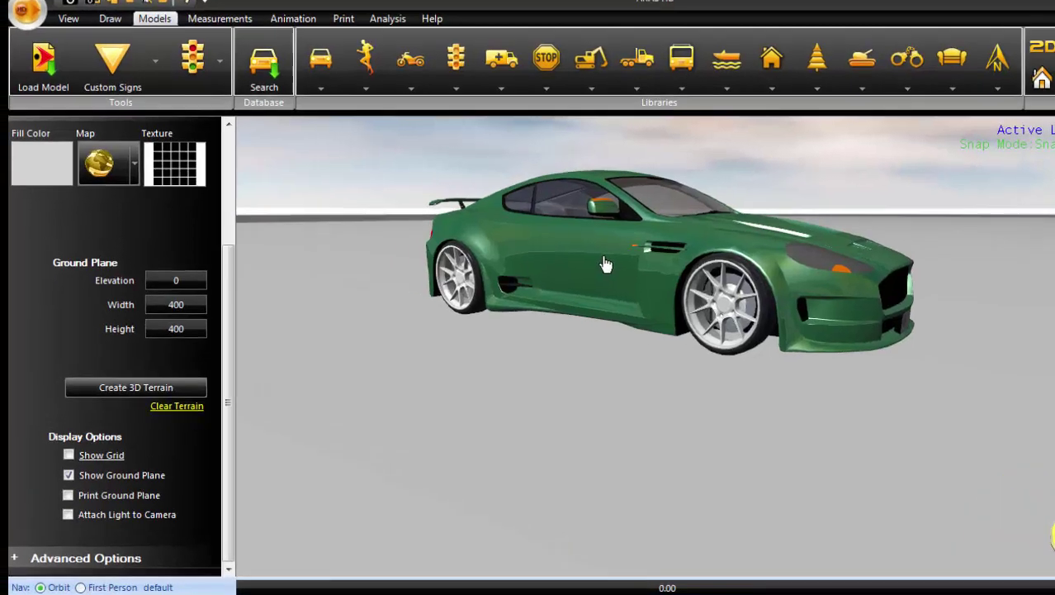
Set the sports car's Main Color to red, then deselect it
click(605, 262)
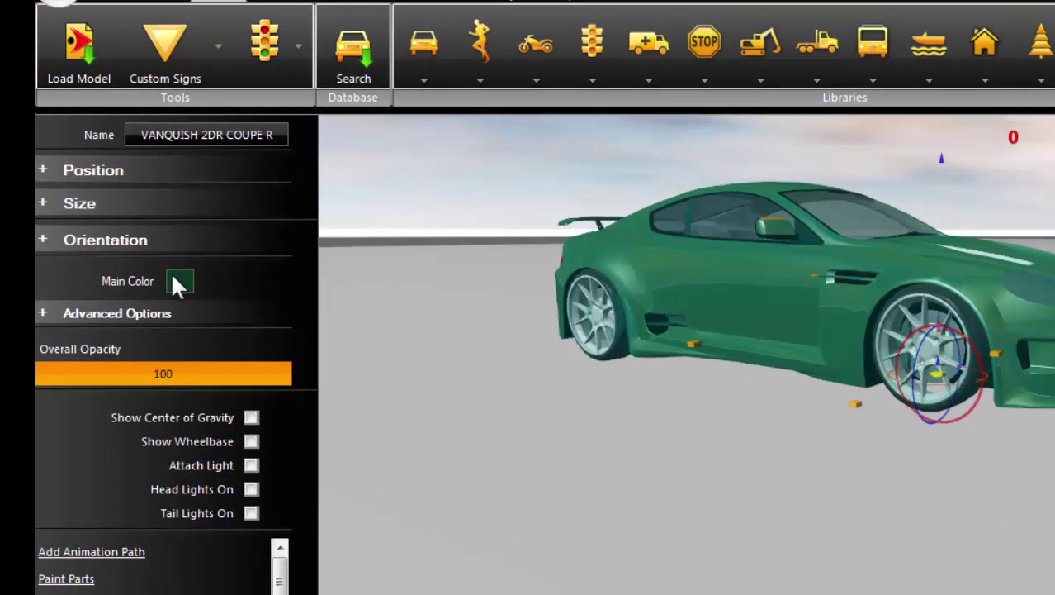
click(177, 280)
click(470, 166)
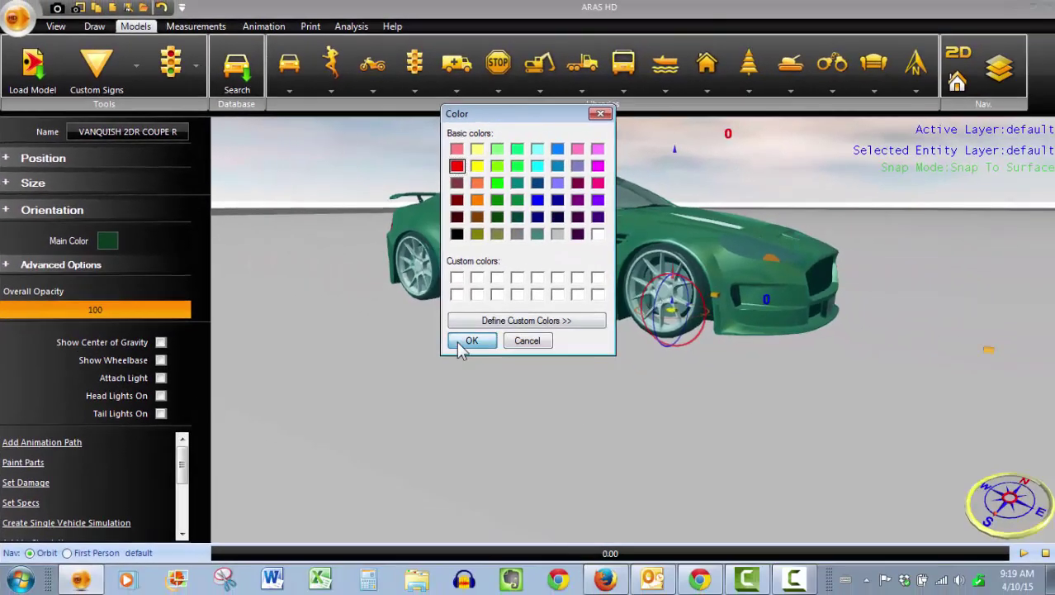
click(476, 349)
click(563, 360)
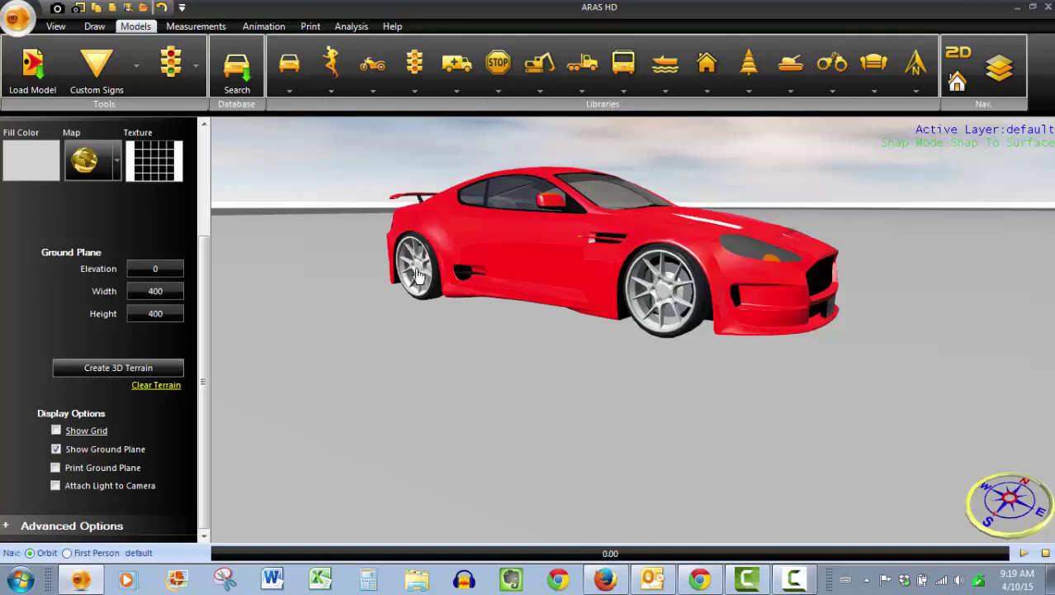
Fly the camera to a close-up of the red car's side
double_click(585, 221)
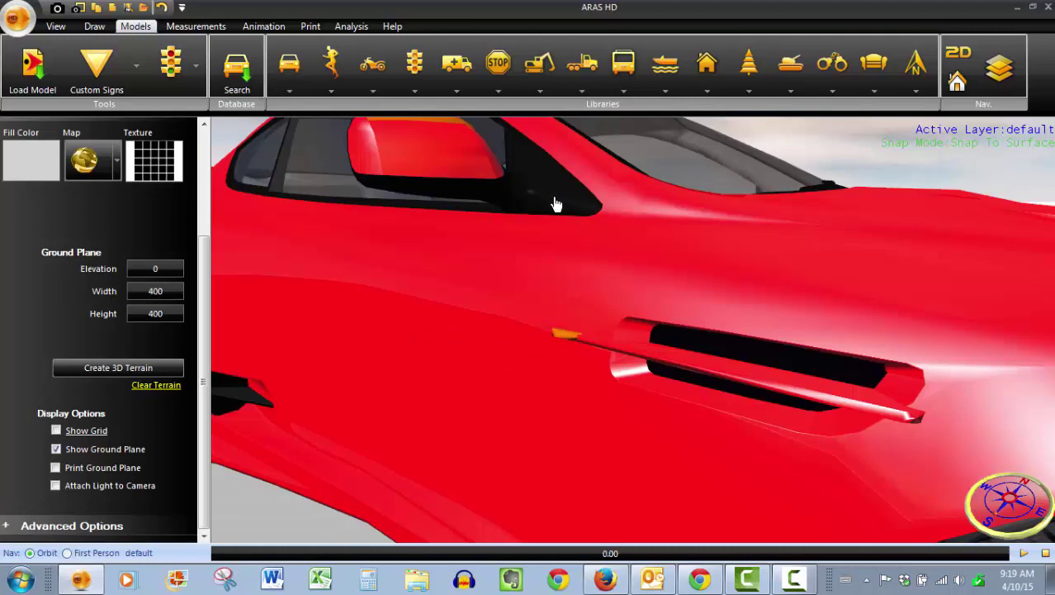
scroll(797, 401, down, 5)
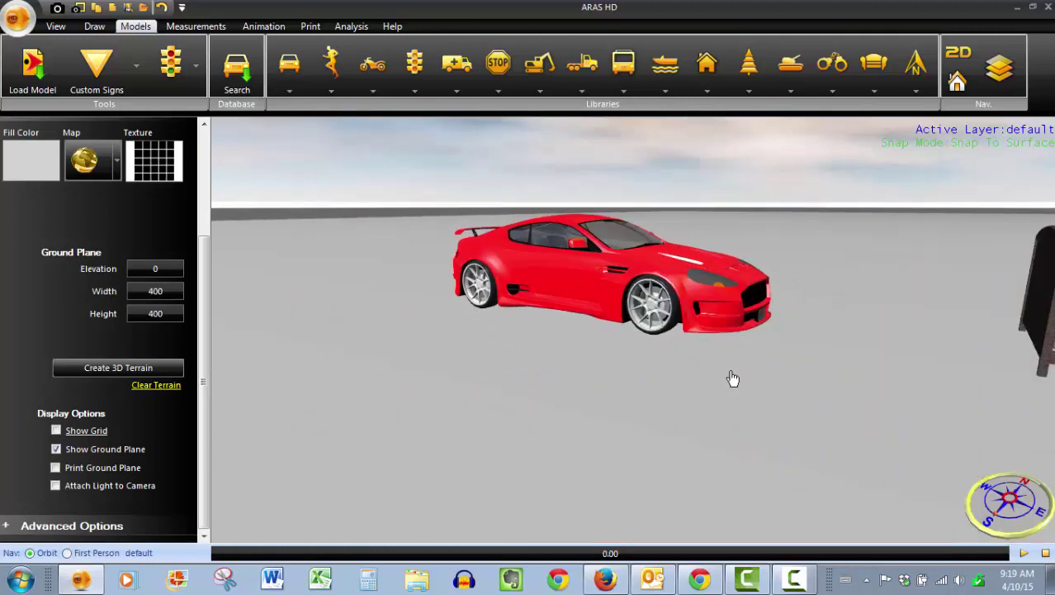
scroll(733, 378, up, 3)
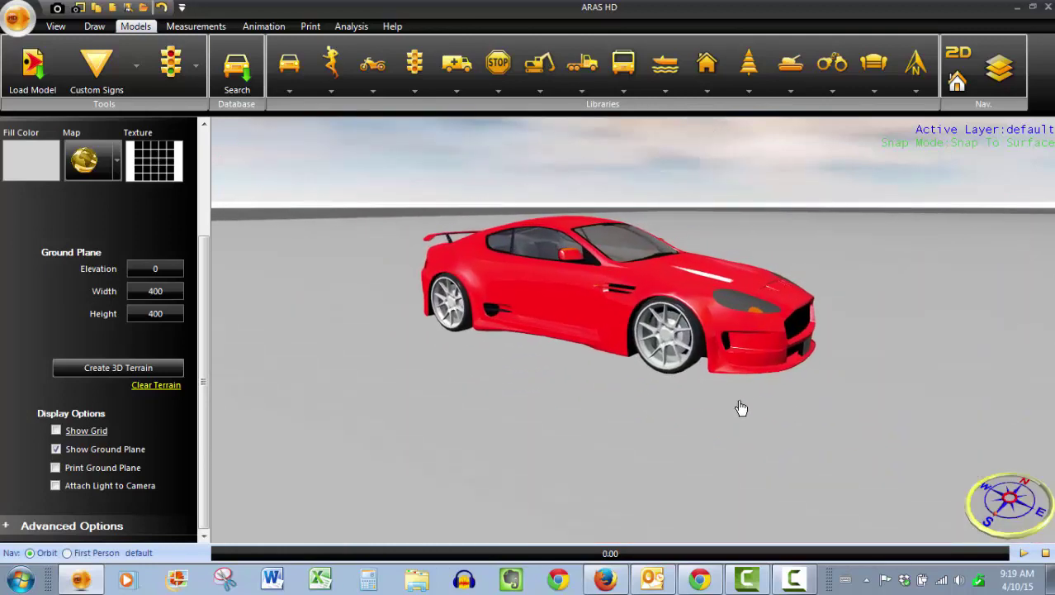
Select the red car, open Paint Parts, and orbit to show its front
click(594, 304)
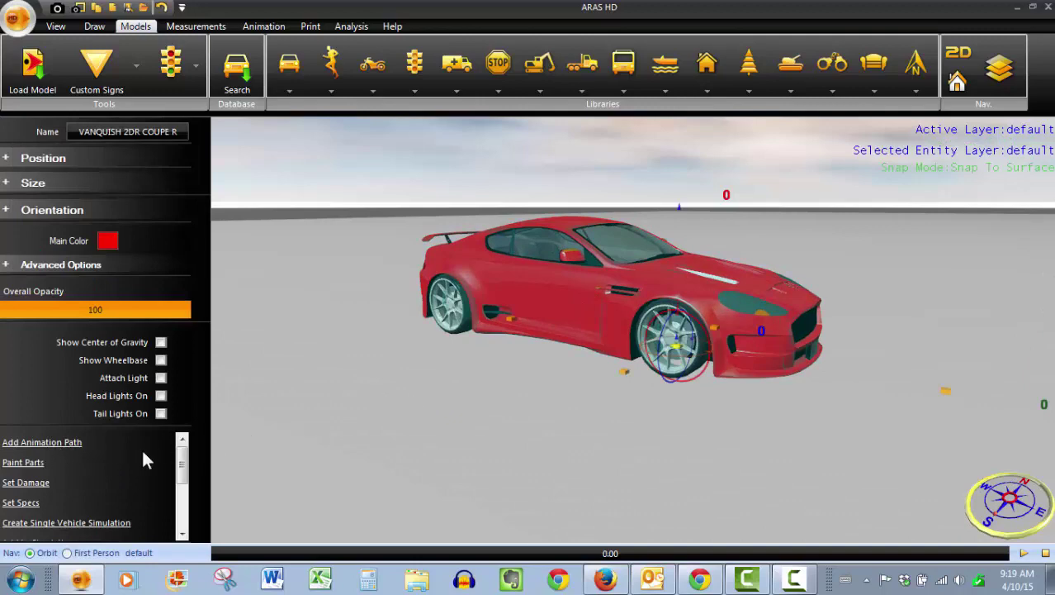
scroll(185, 454, down, 1)
scroll(188, 456, up, 1)
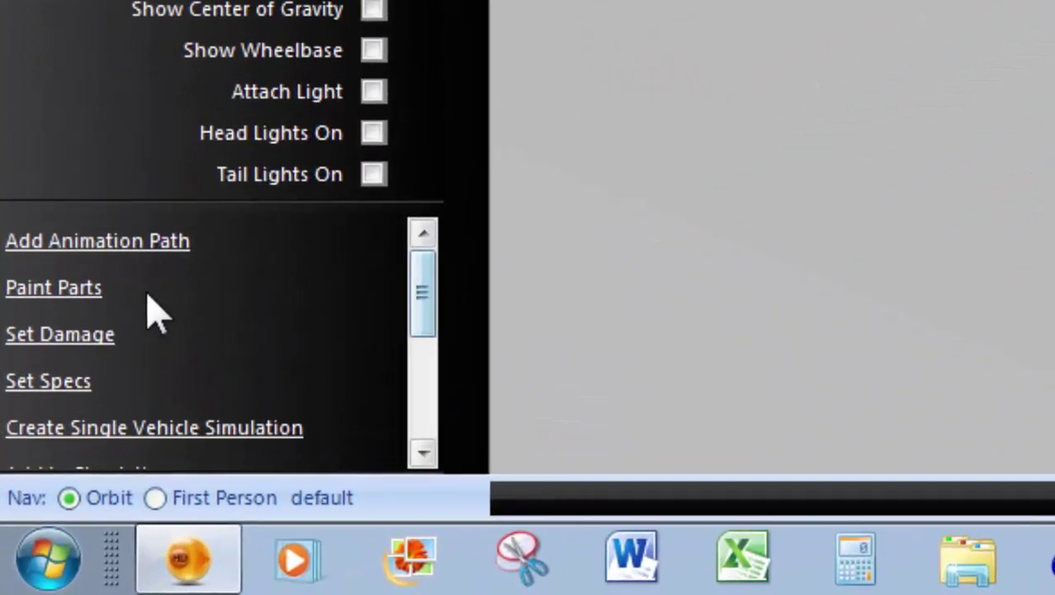
click(93, 277)
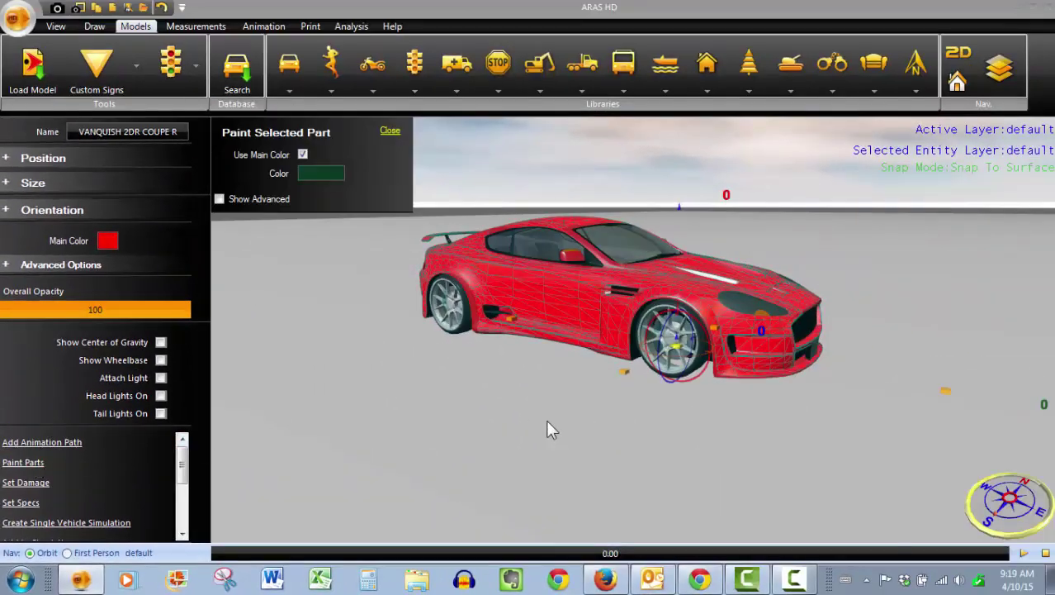
mouse_move(529, 428)
mouse_down()
mouse_move(541, 441)
mouse_move(726, 438)
mouse_move(630, 449)
mouse_move(707, 448)
mouse_move(624, 442)
mouse_up()
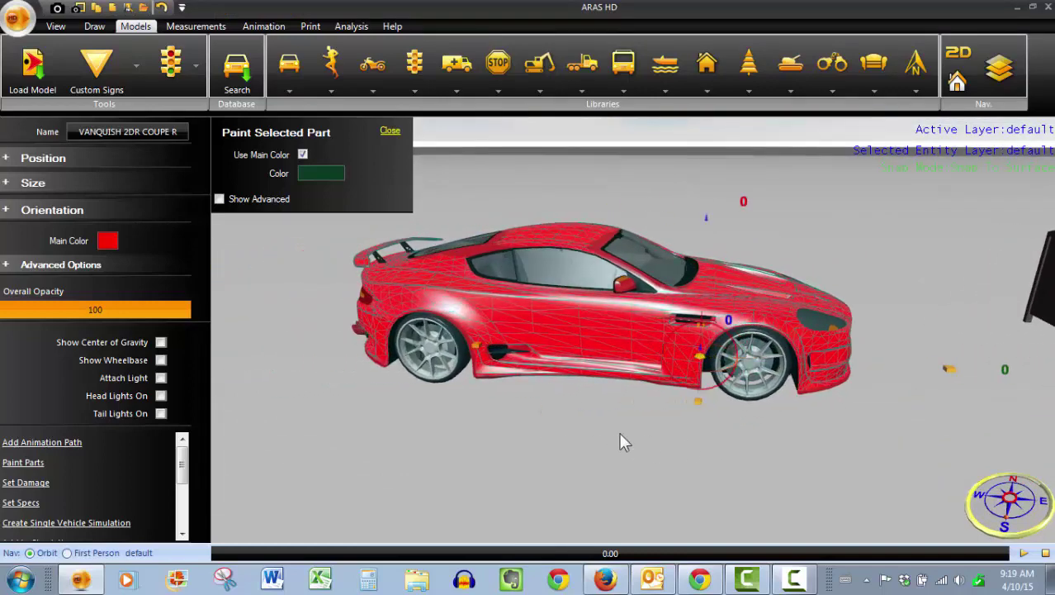
Pick the rear wheel rim, paint it yellow, and deselect the car
click(425, 351)
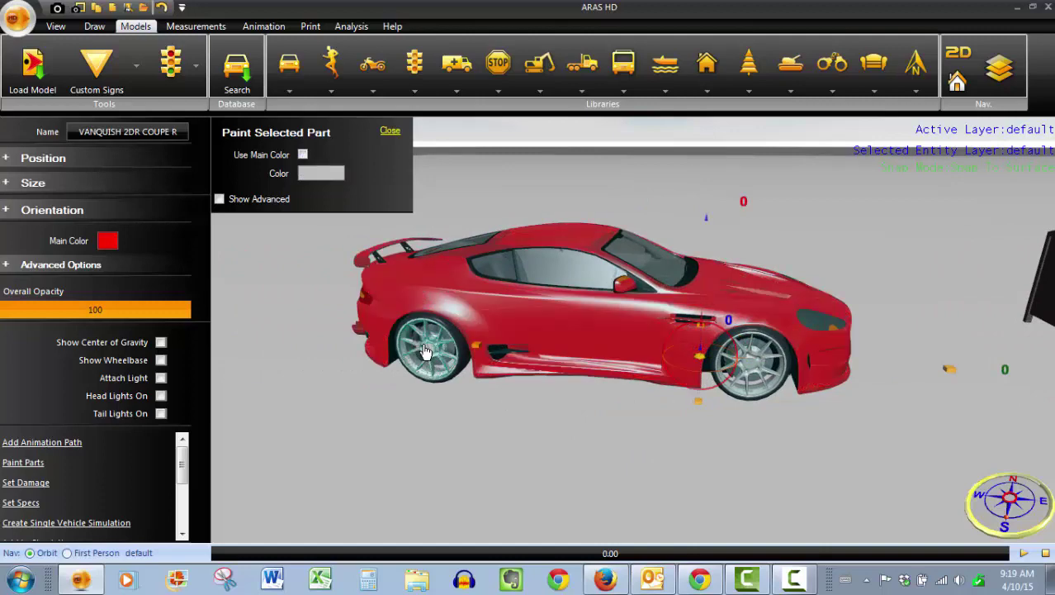
scroll(426, 351, up, 3)
scroll(426, 351, up, 3)
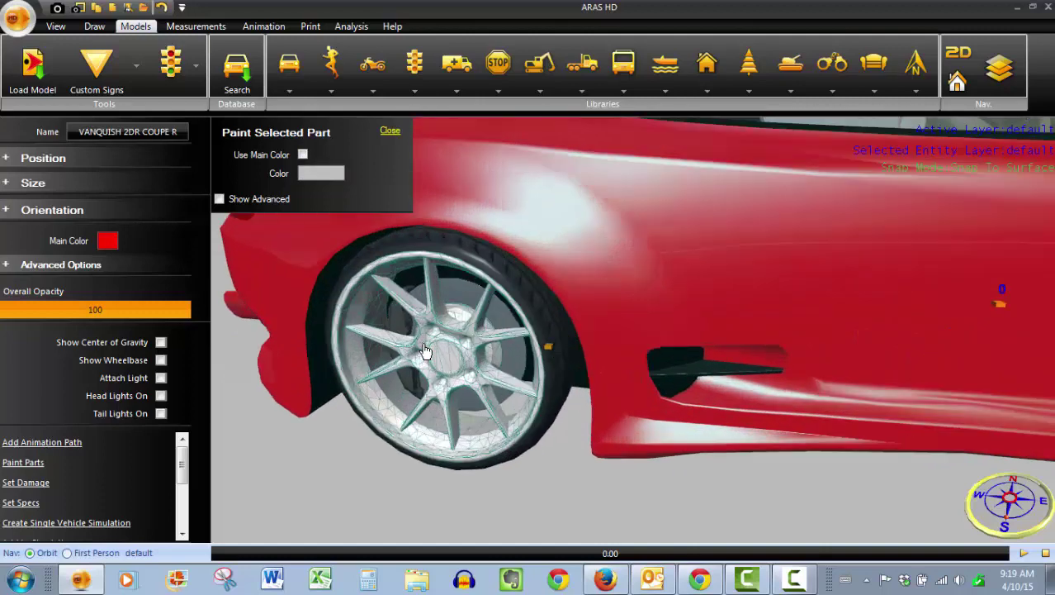
scroll(425, 351, down, 2)
scroll(425, 351, down, 2)
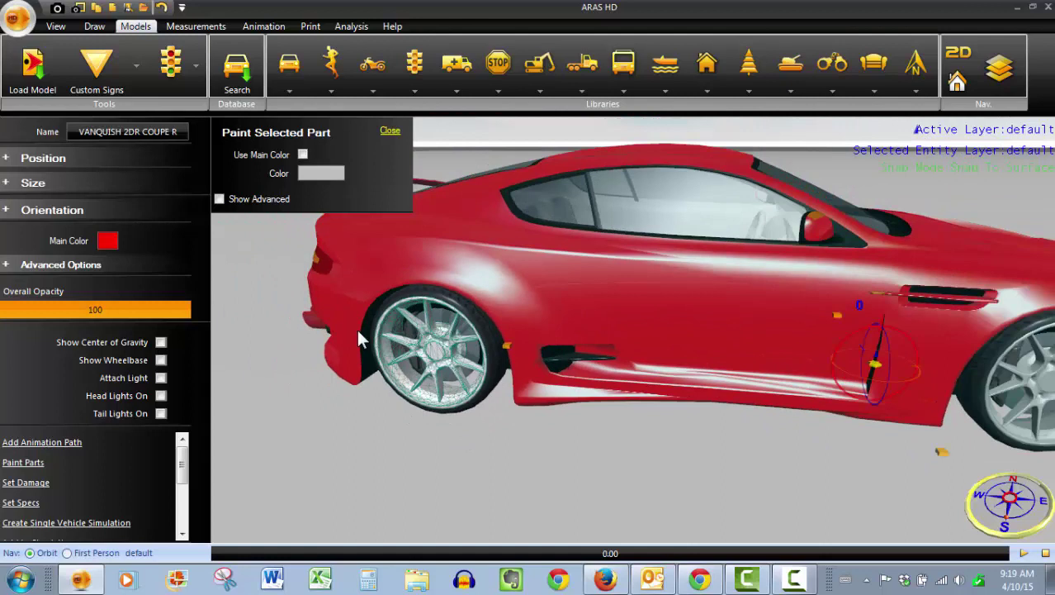
click(323, 175)
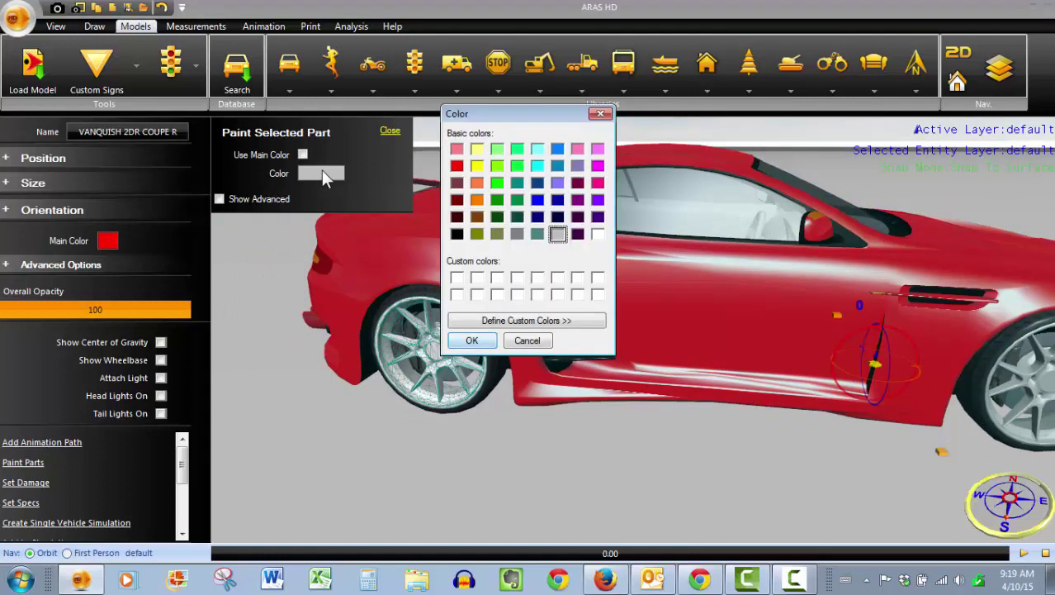
click(478, 166)
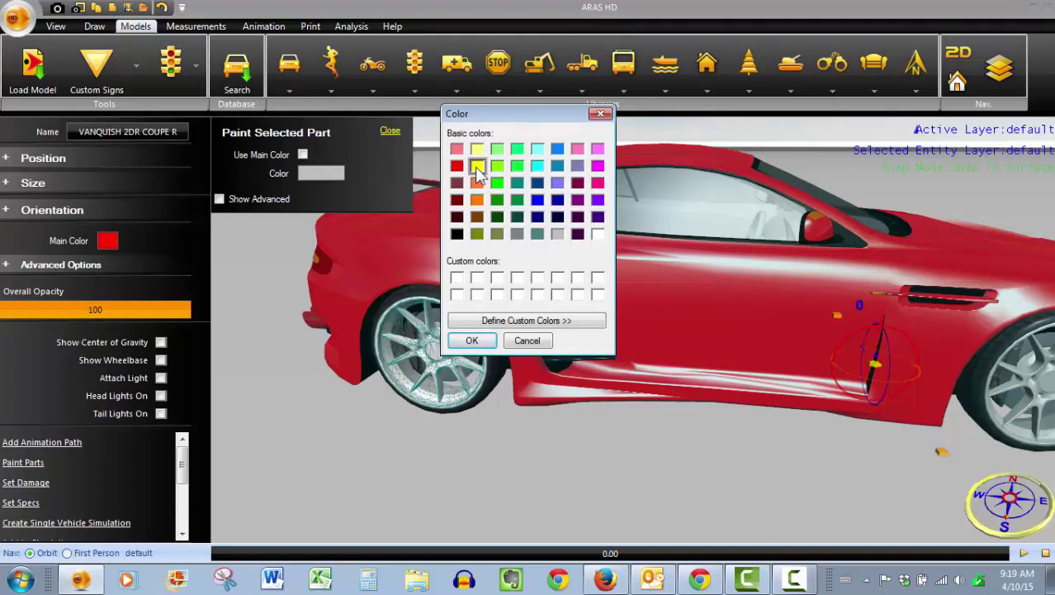
click(472, 341)
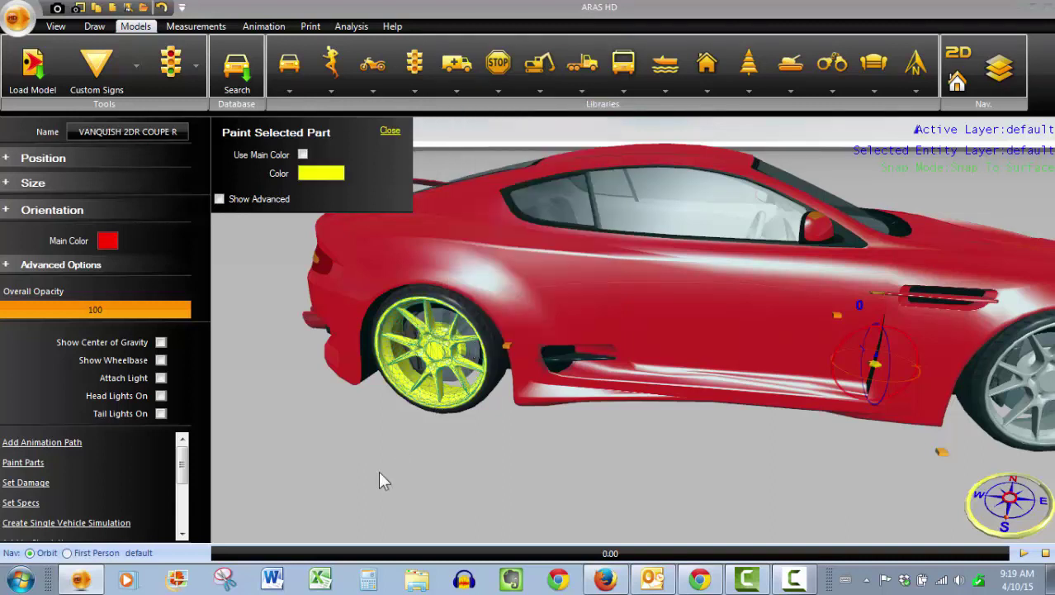
click(389, 429)
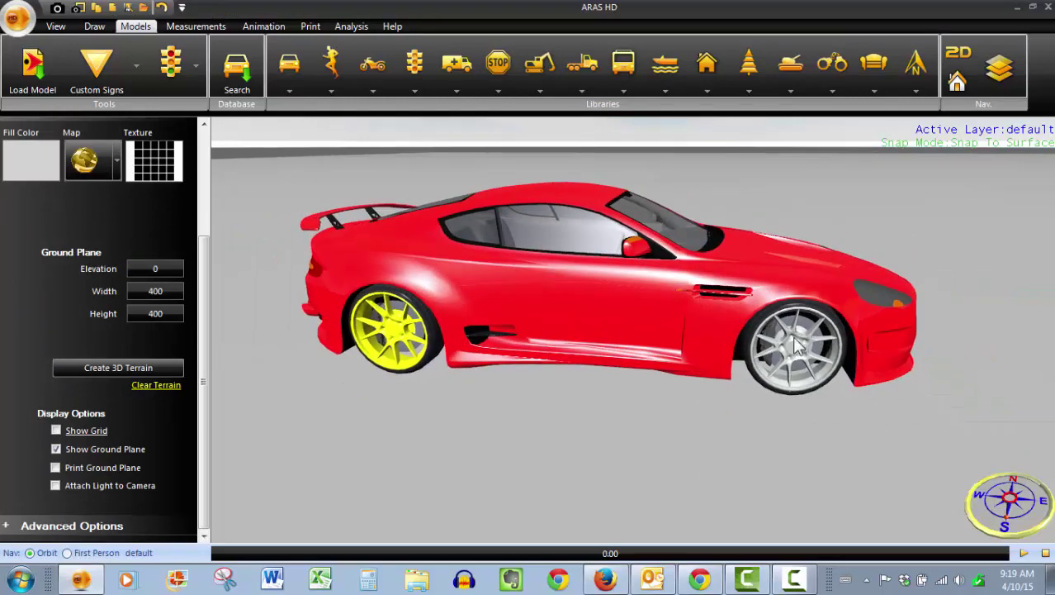
Paint the front wheel rim bright green and deselect the car
double_click(798, 355)
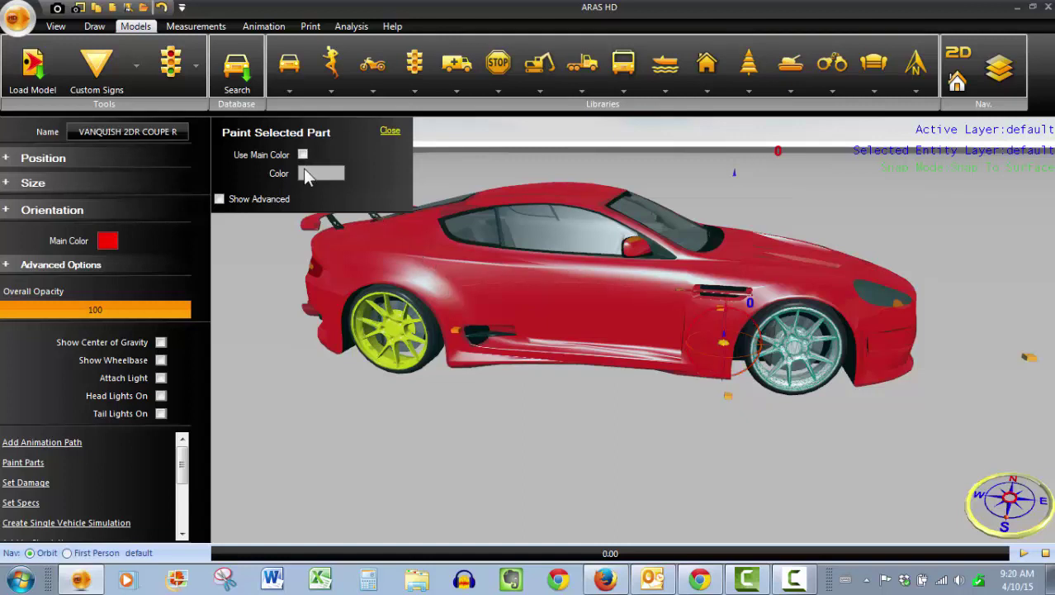
click(306, 173)
click(497, 182)
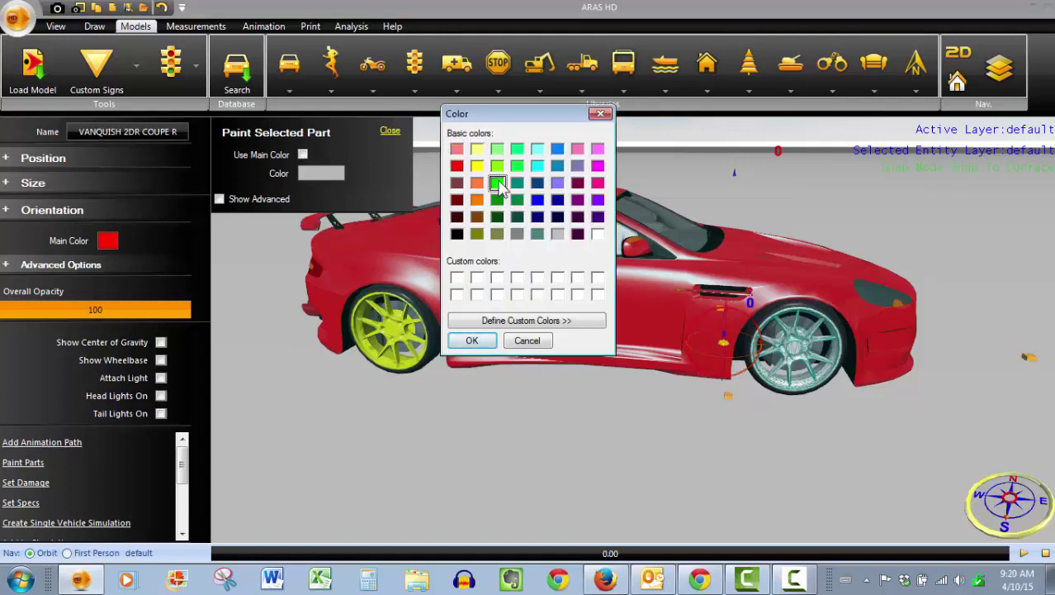
click(472, 341)
click(710, 419)
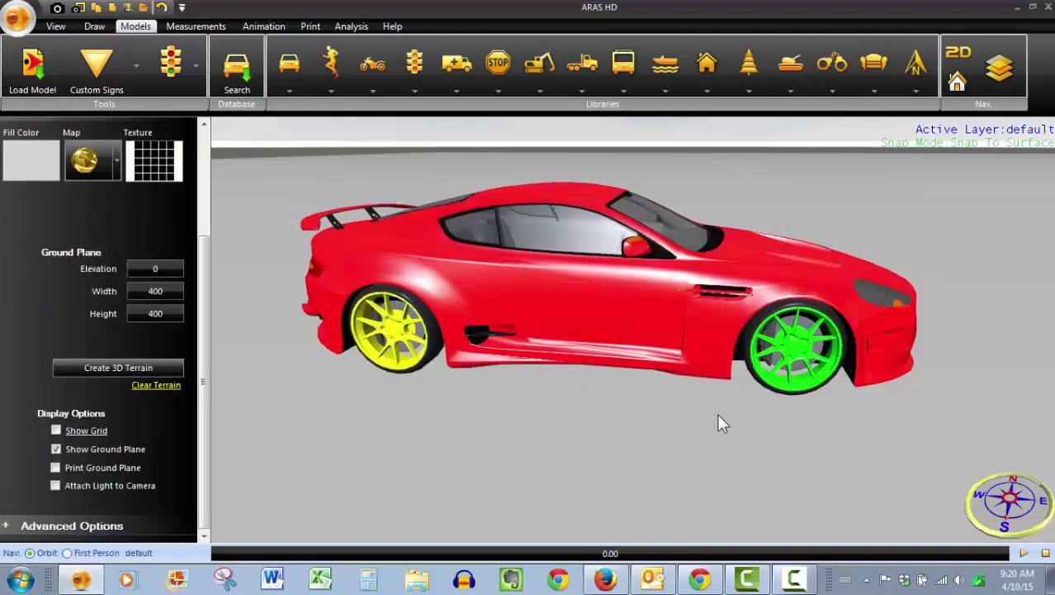
mouse_move(716, 413)
mouse_down()
mouse_move(726, 420)
mouse_move(743, 407)
mouse_move(720, 419)
mouse_move(744, 416)
mouse_up()
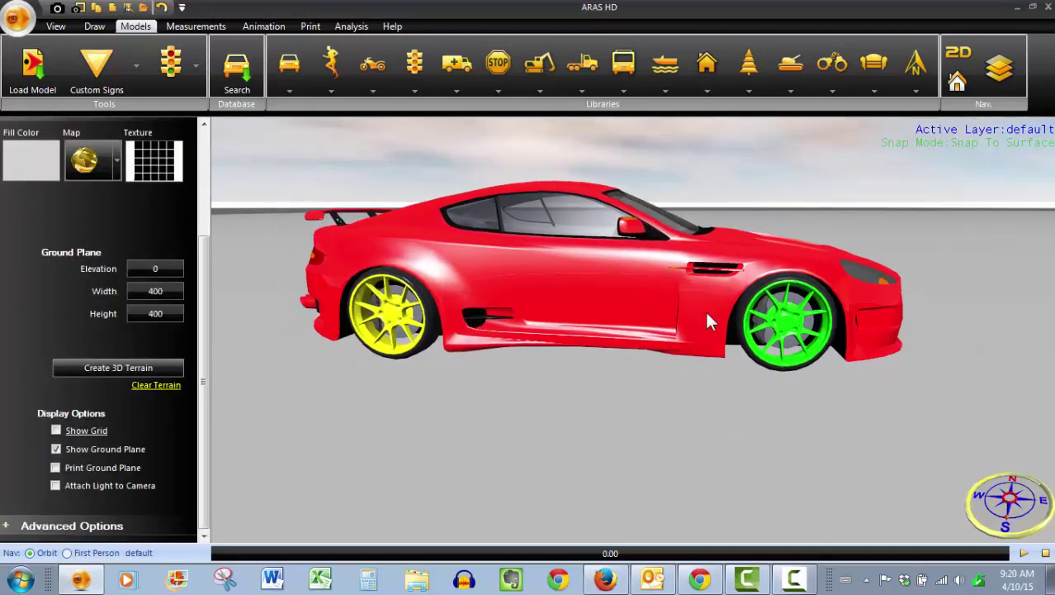
Paint the car's side mirror and window trim orange, then deselect
scroll(657, 261, up, 5)
scroll(656, 261, down, 3)
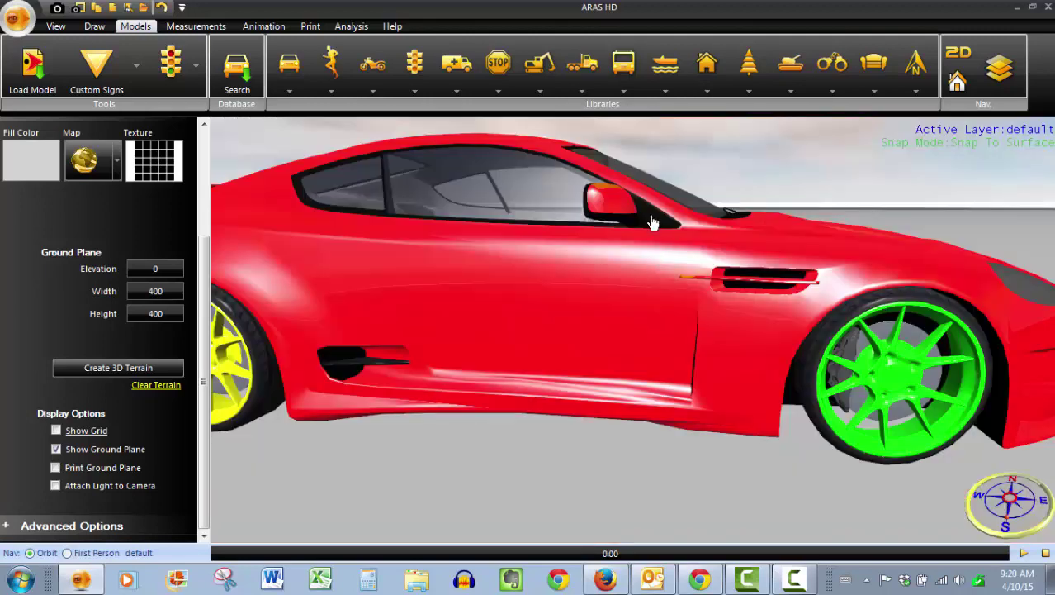
double_click(653, 223)
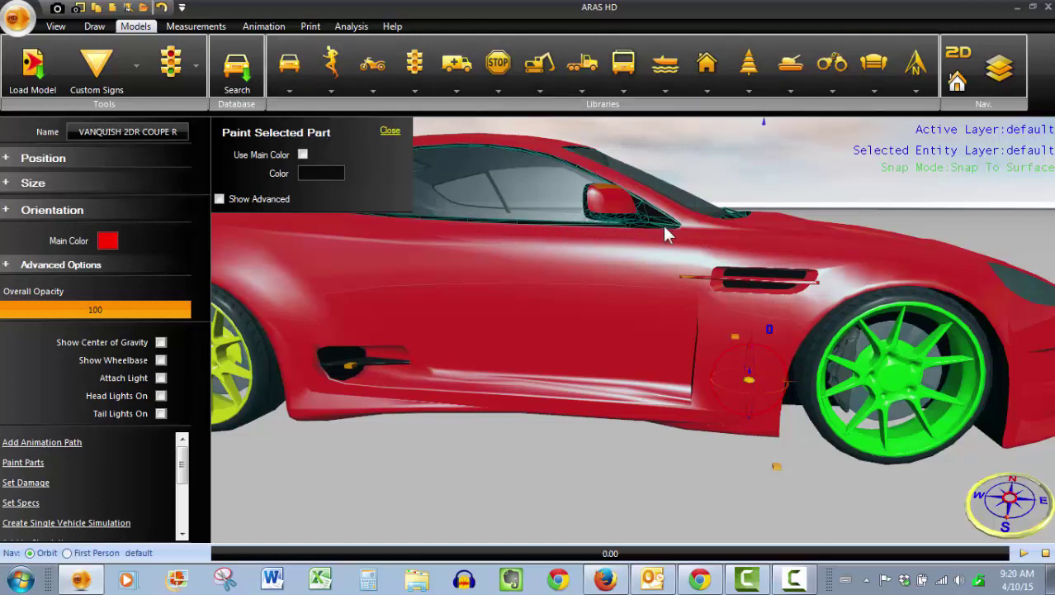
click(321, 175)
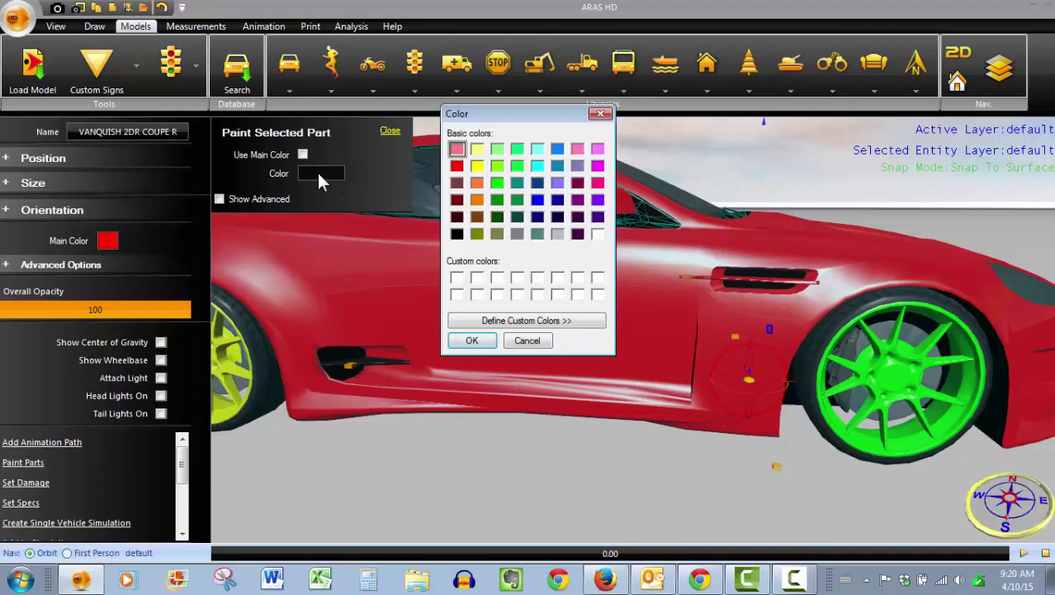
click(477, 199)
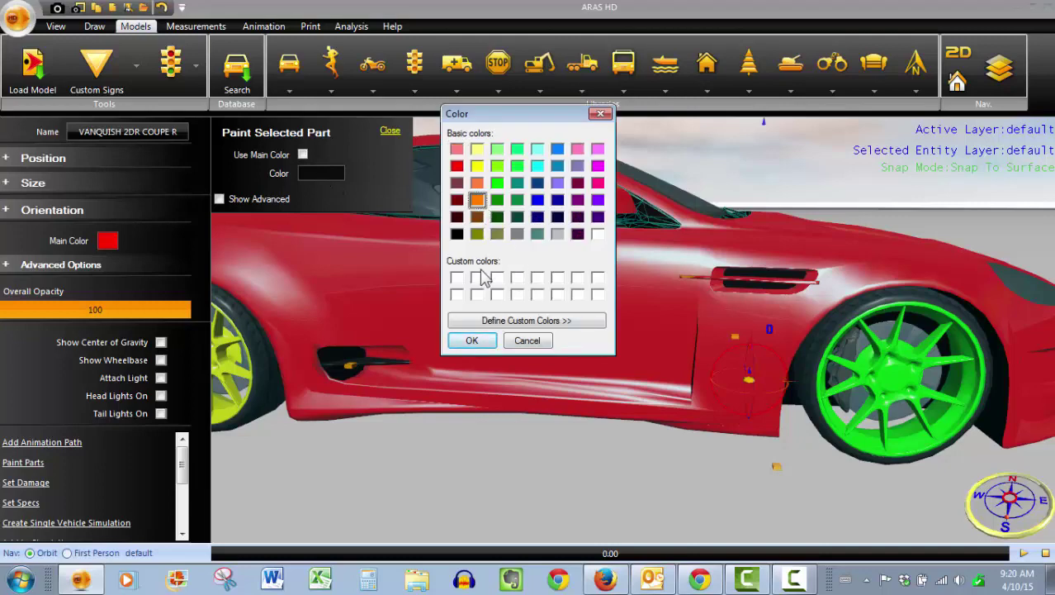
click(471, 340)
click(661, 456)
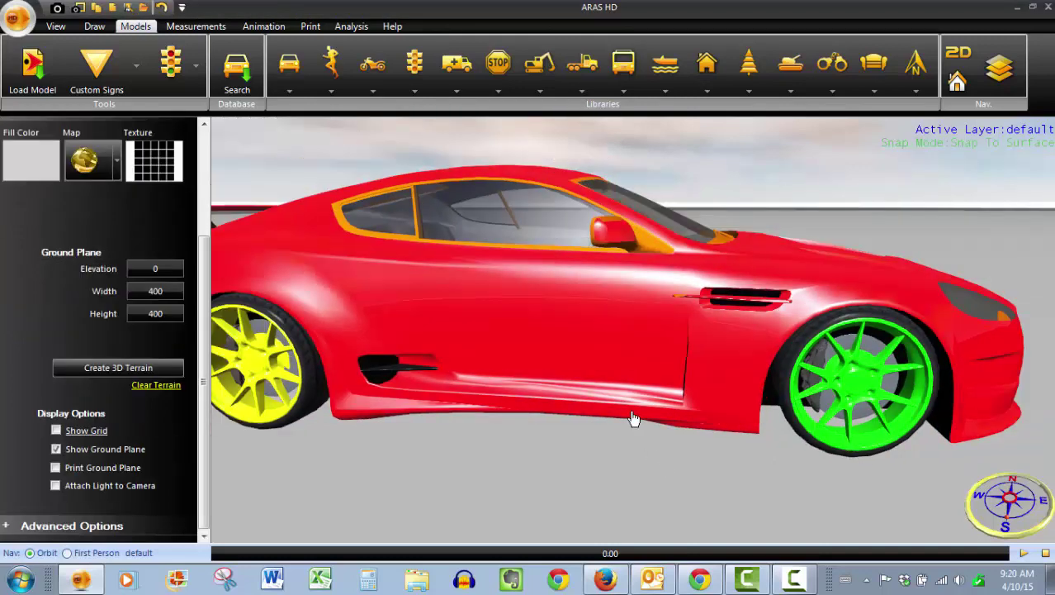
scroll(633, 417, down, 1)
scroll(641, 408, down, 1)
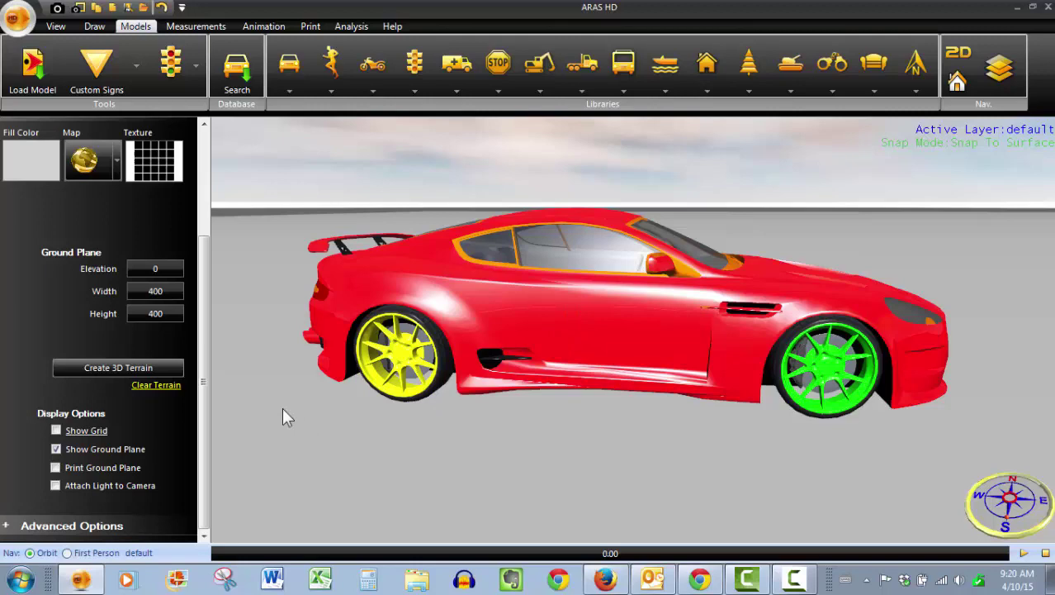
Pan over to the bed, select it, and open Paint Parts
click(22, 462)
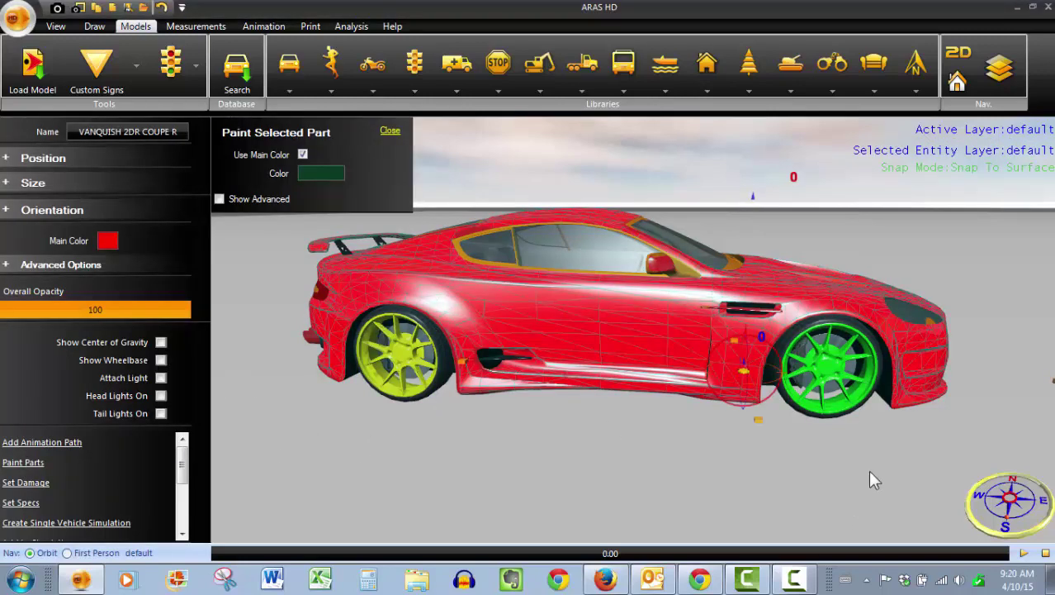
drag(870, 472, 626, 451)
drag(846, 413, 663, 424)
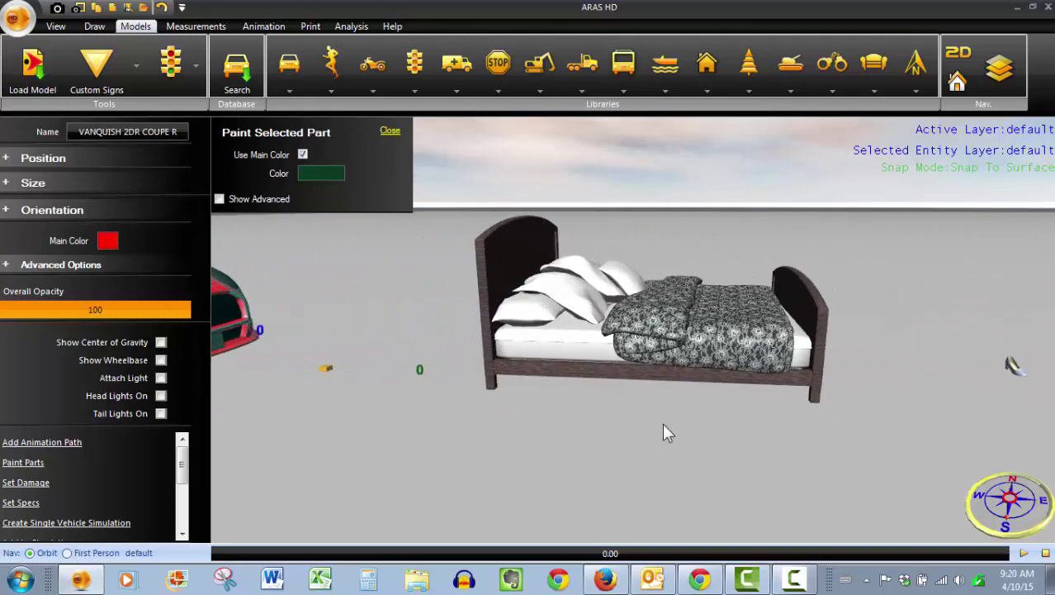
click(720, 339)
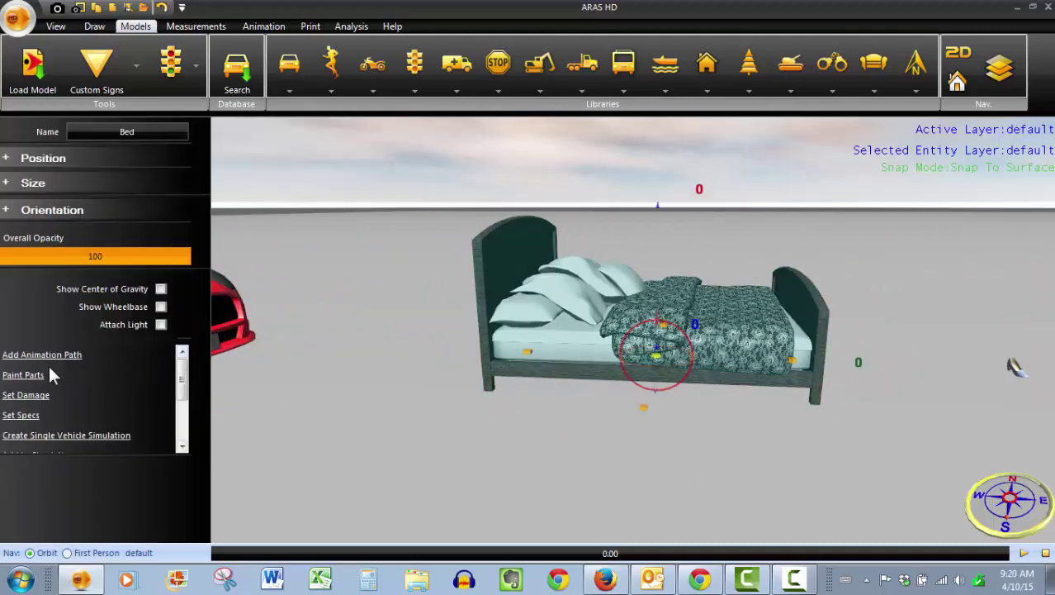
click(24, 376)
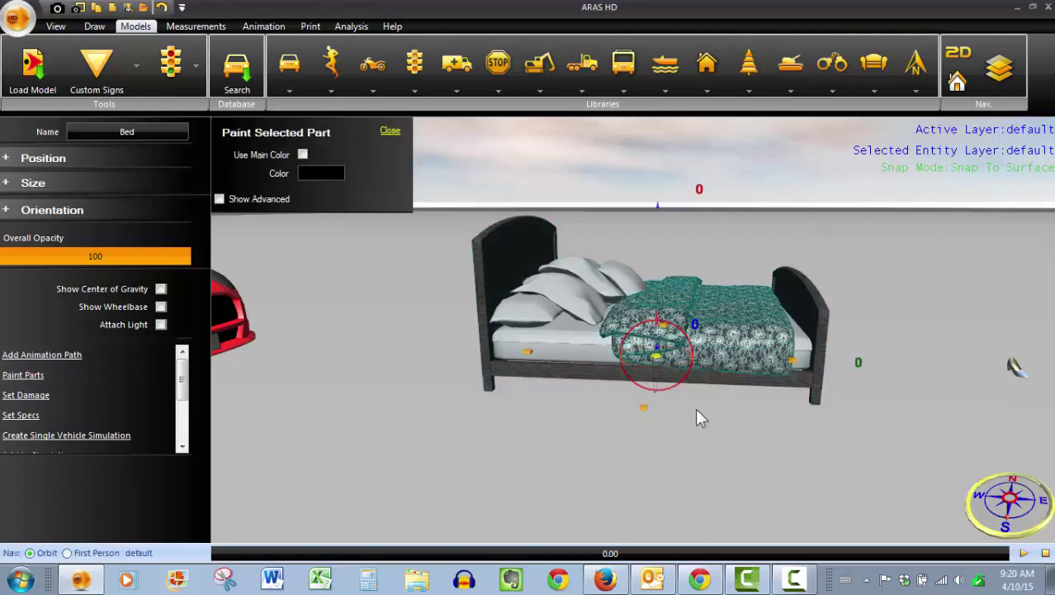
Paint the bed's pillows yellow and deselect the bed
click(573, 300)
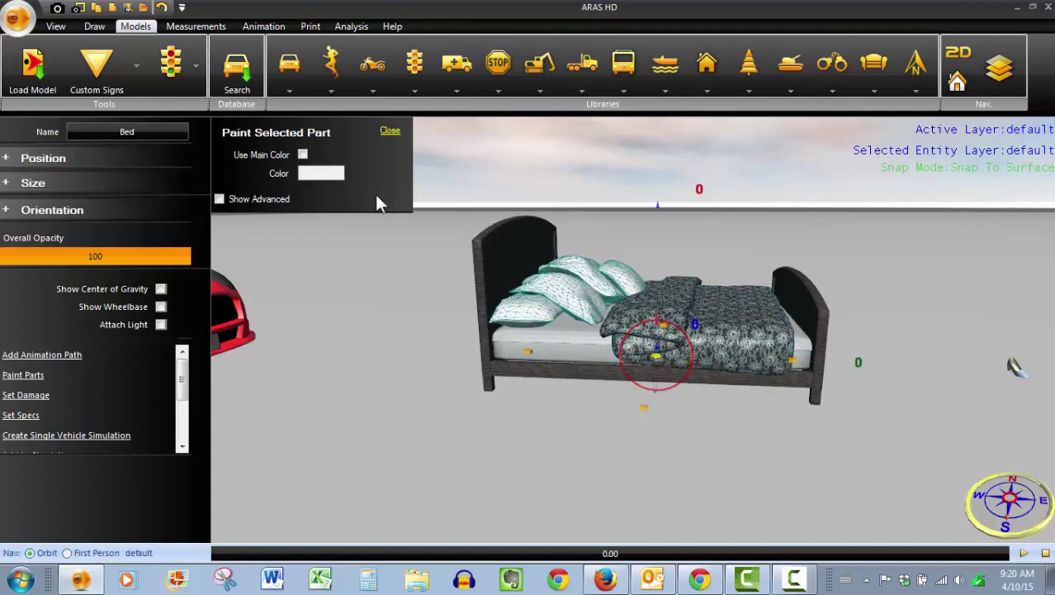
click(321, 173)
click(478, 167)
click(471, 340)
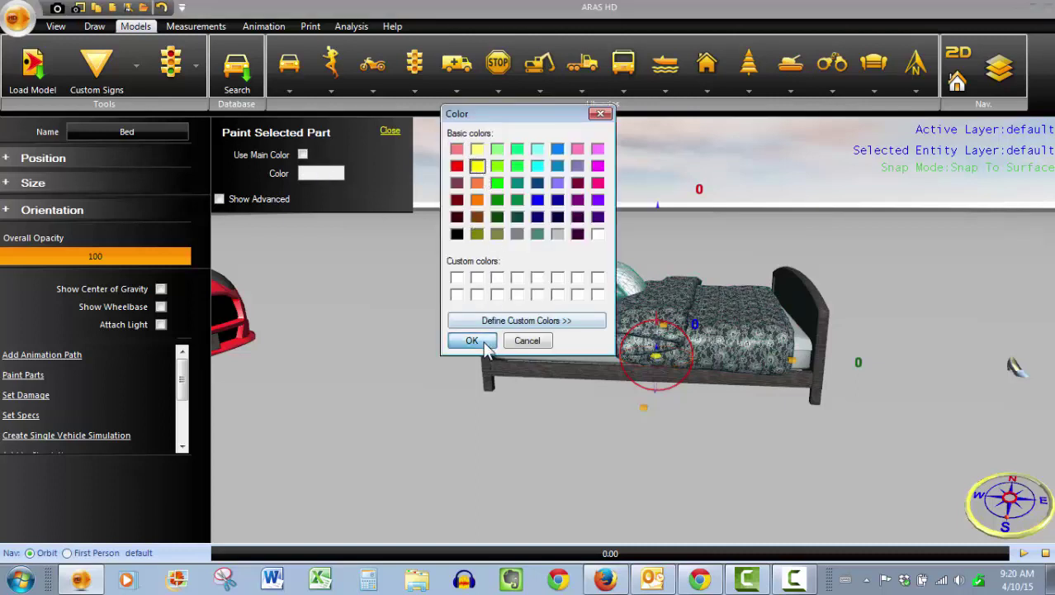
click(663, 439)
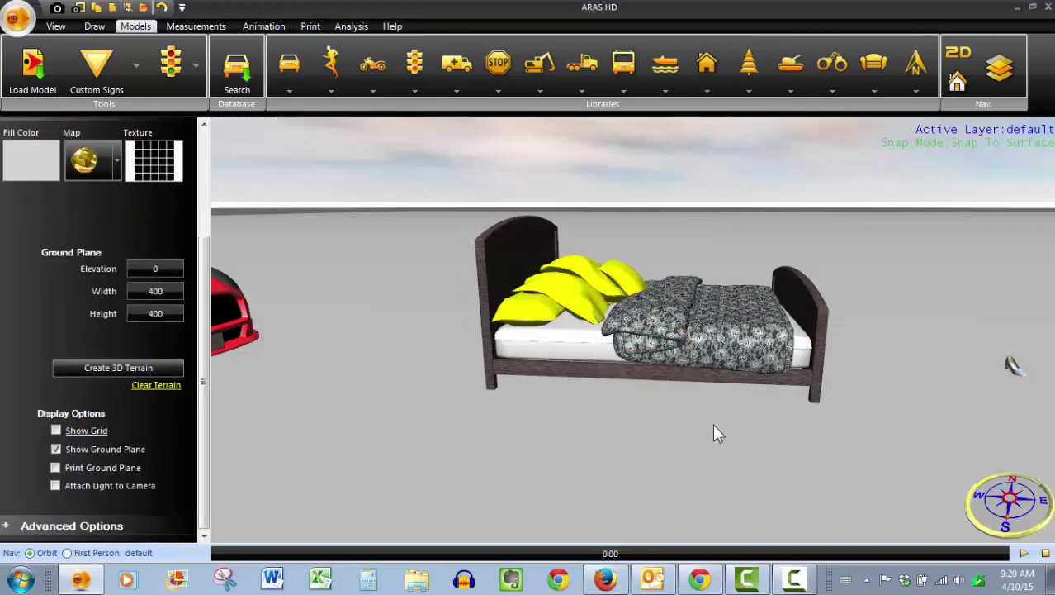
drag(713, 424, 670, 383)
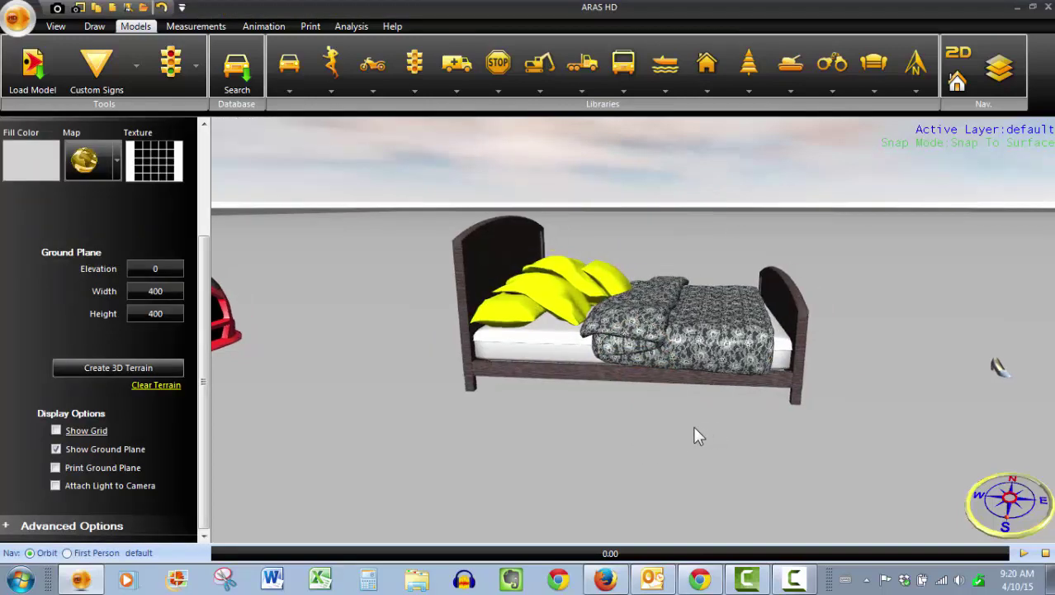
Paint the bed frame purple
click(674, 385)
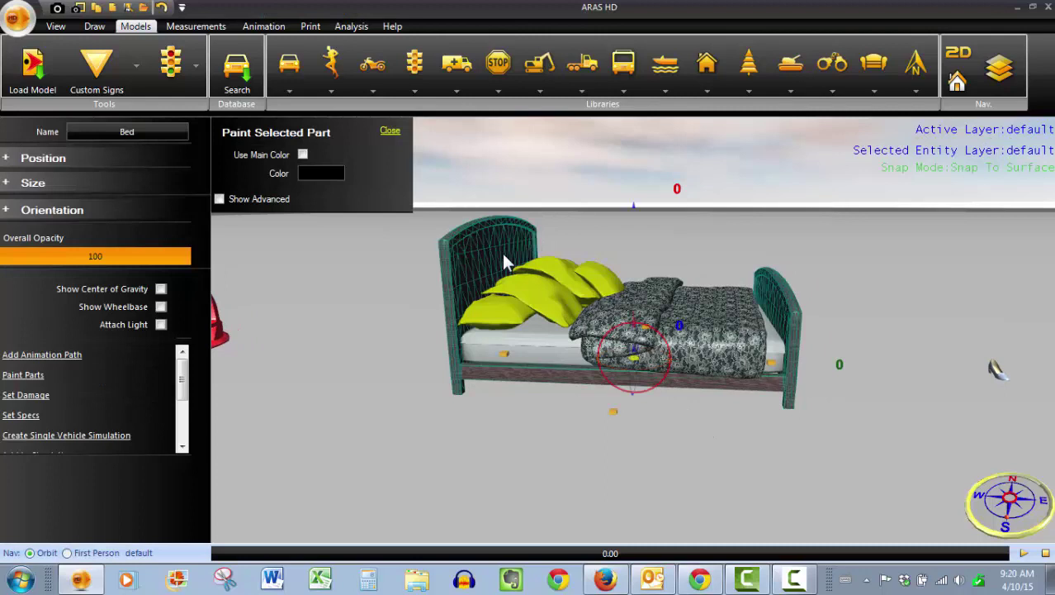
click(330, 171)
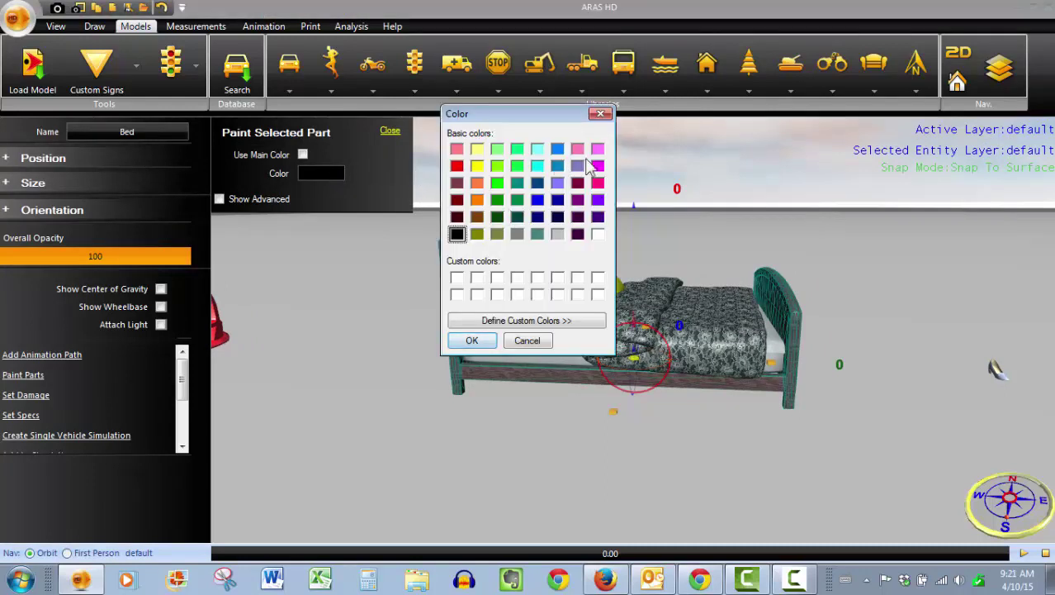
click(577, 199)
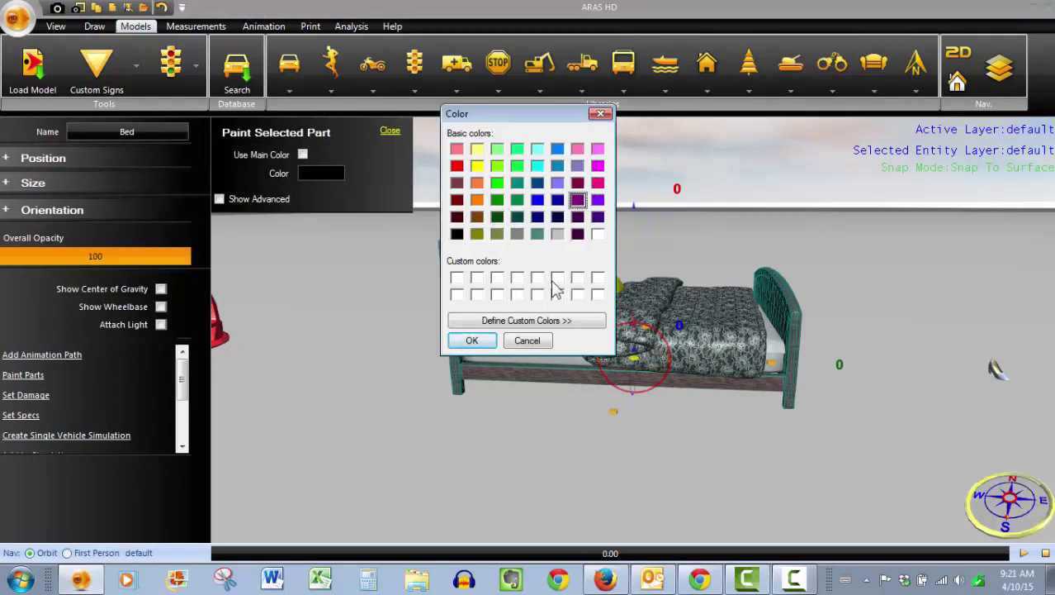
click(472, 340)
click(547, 421)
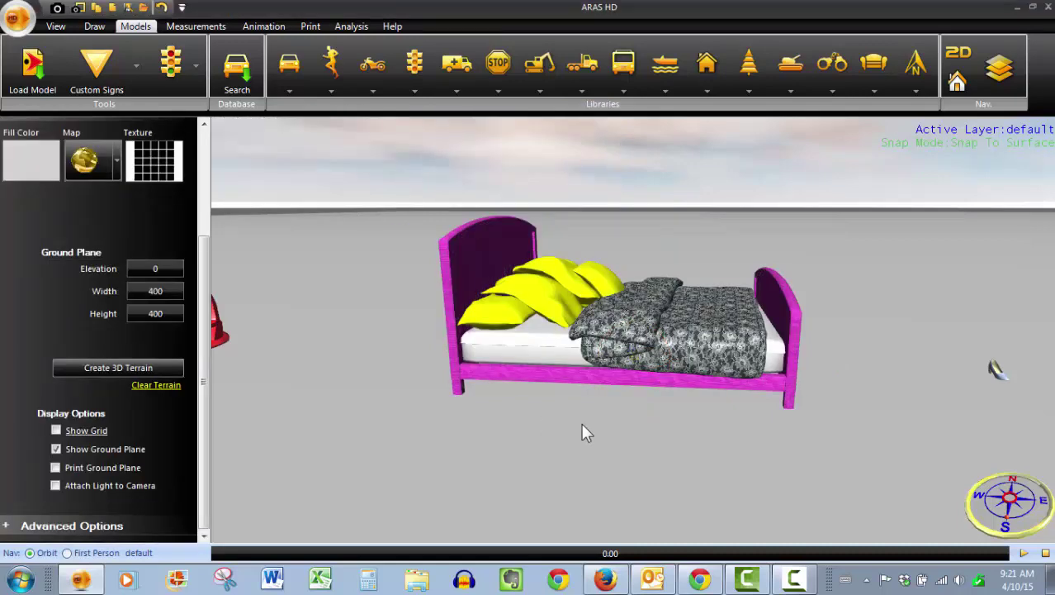
drag(582, 426, 573, 427)
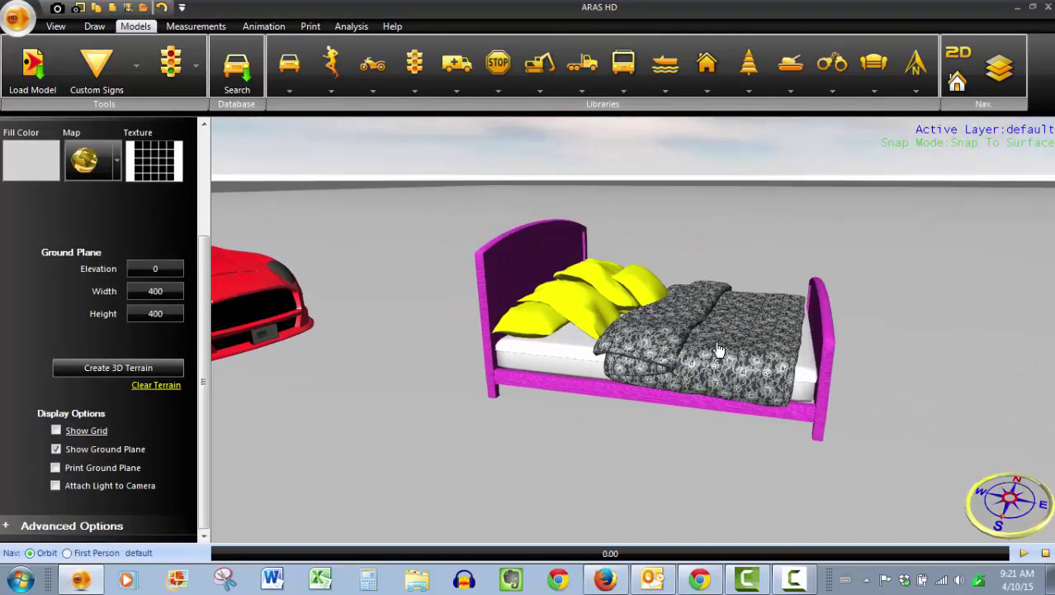
Paint the bed's blanket white, then reselect the blanket
click(717, 351)
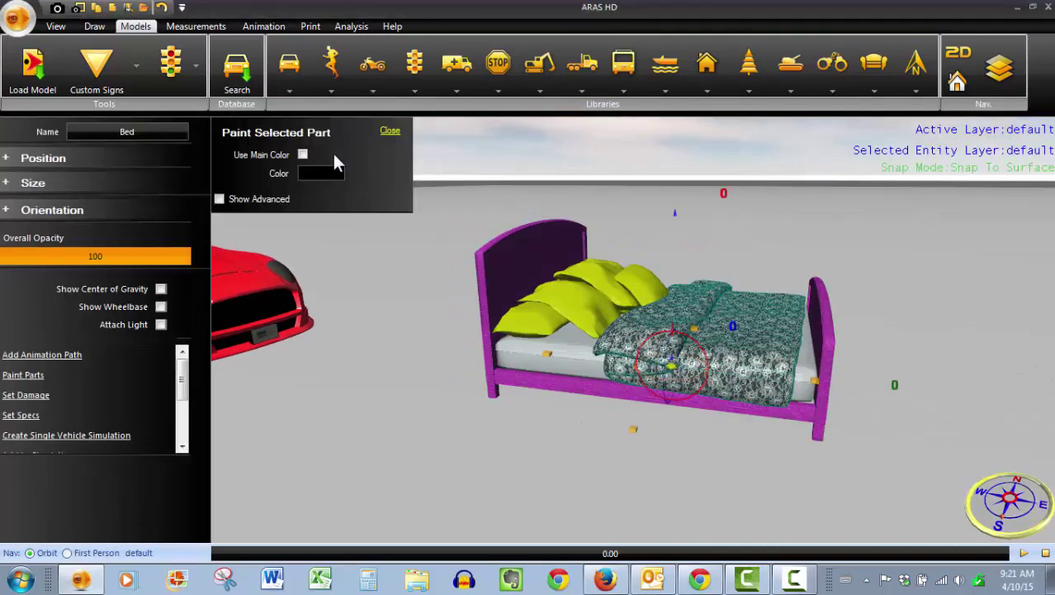
click(325, 172)
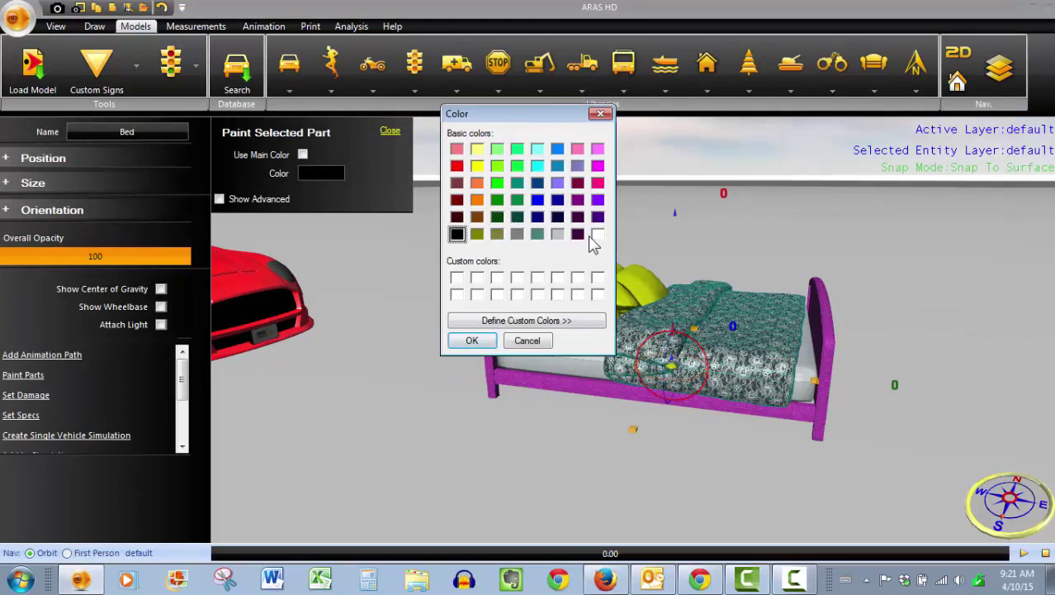
click(598, 234)
click(487, 339)
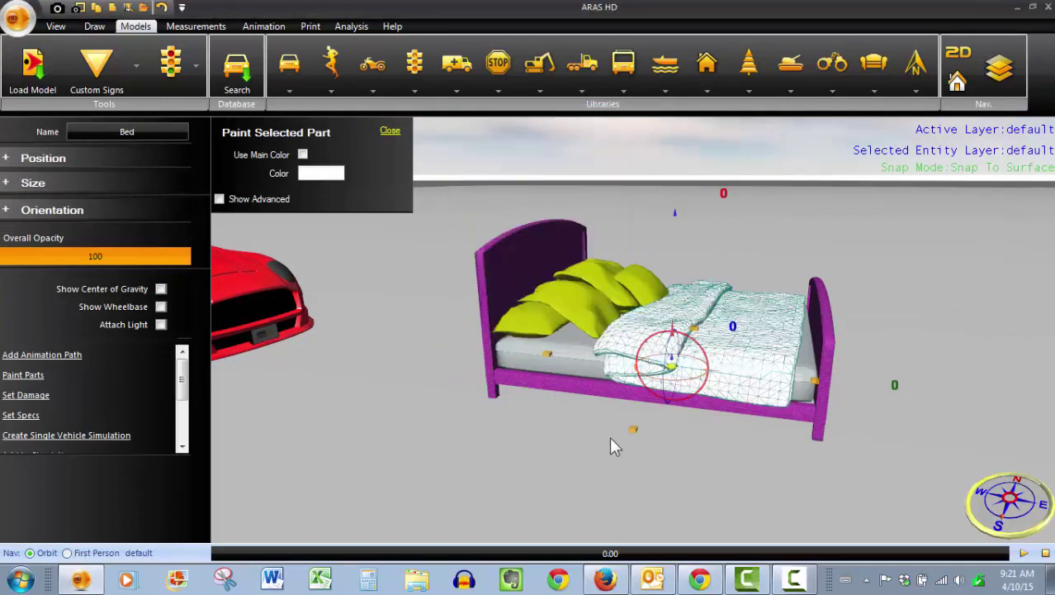
click(704, 423)
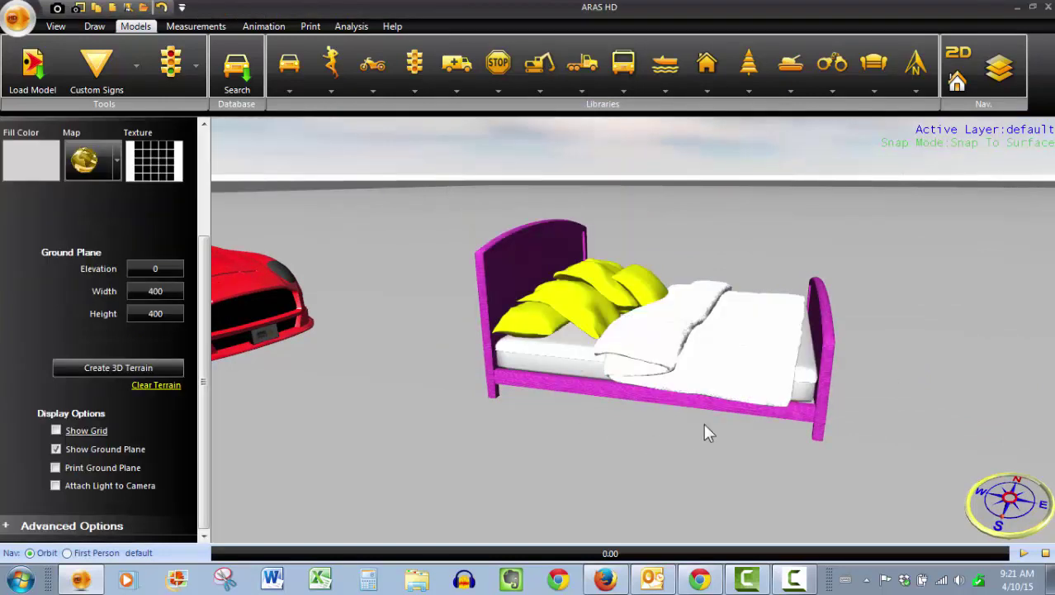
click(731, 322)
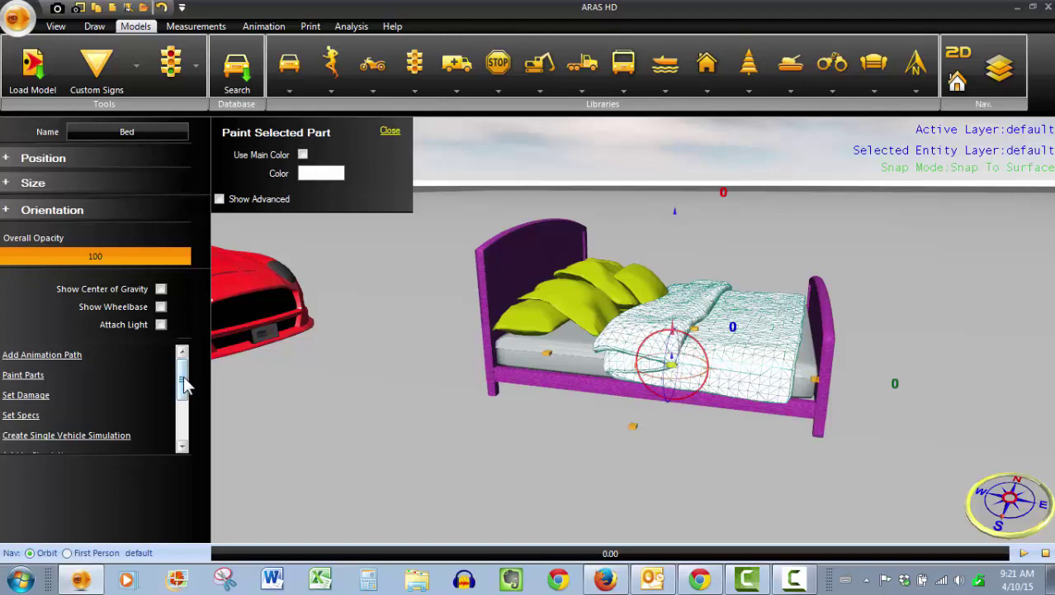
Set the white cover's opacity to about 98.6 and reflectivity to about 50
click(219, 199)
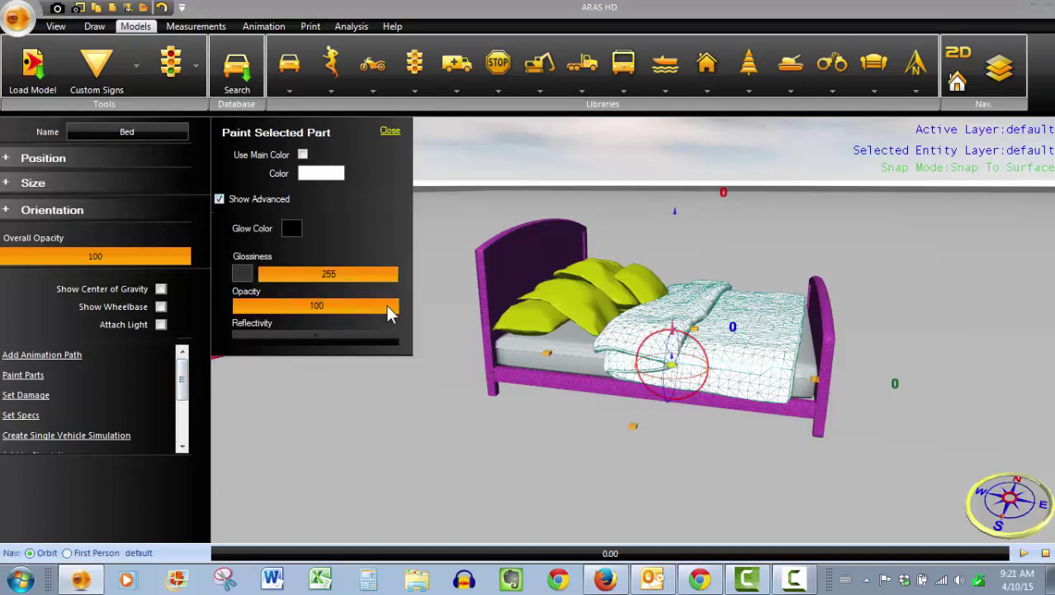
mouse_move(391, 306)
mouse_down()
mouse_move(276, 303)
mouse_move(386, 309)
mouse_move(335, 319)
mouse_move(363, 306)
mouse_move(403, 309)
mouse_move(325, 306)
mouse_move(413, 308)
mouse_move(280, 304)
mouse_move(395, 307)
mouse_up()
click(380, 338)
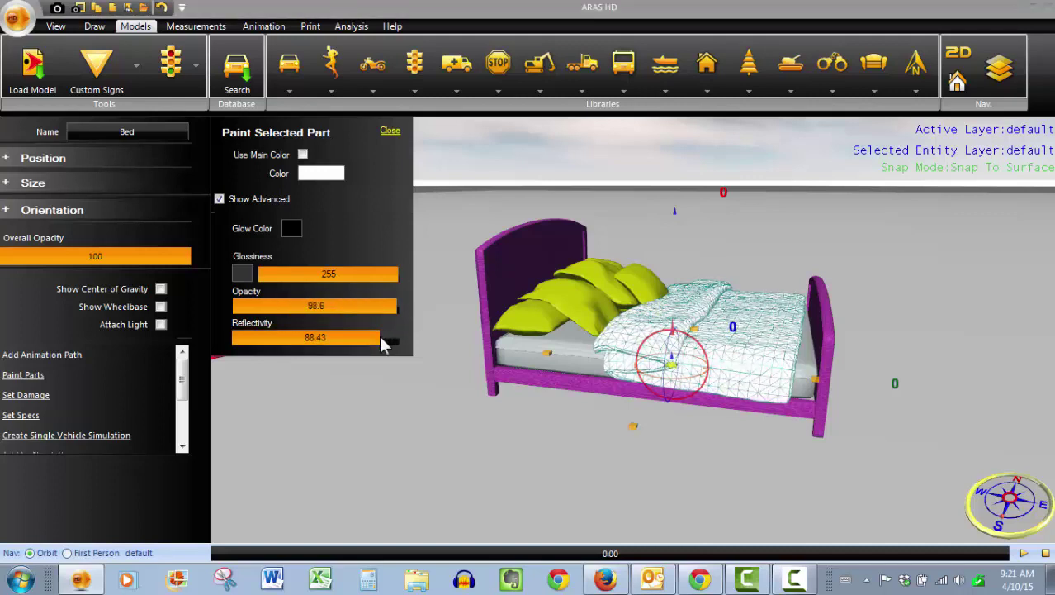
drag(379, 338, 352, 341)
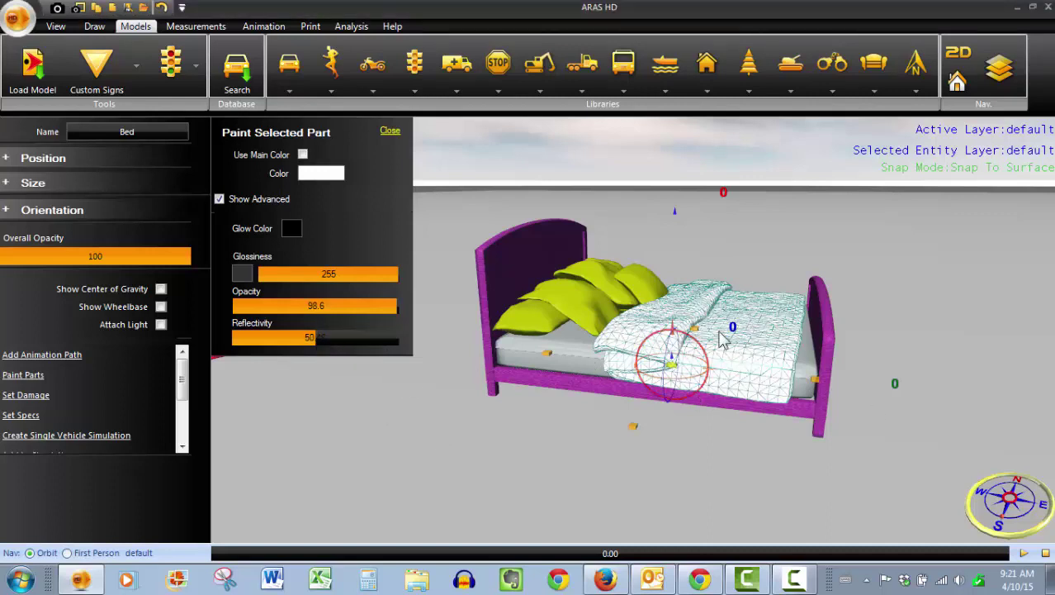
mouse_move(318, 336)
mouse_down()
mouse_move(254, 340)
mouse_move(321, 338)
mouse_up()
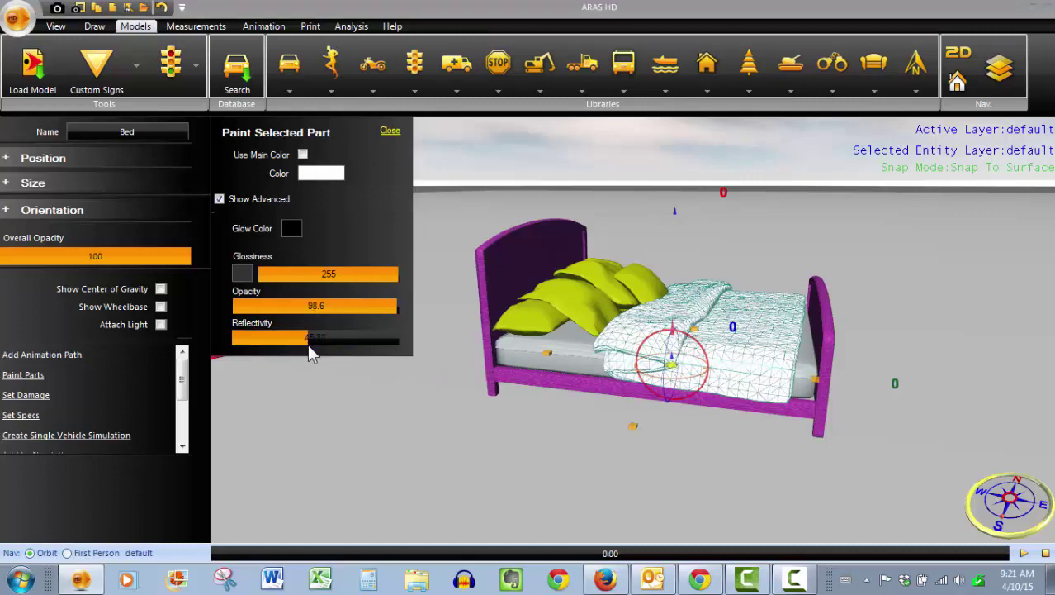
click(457, 447)
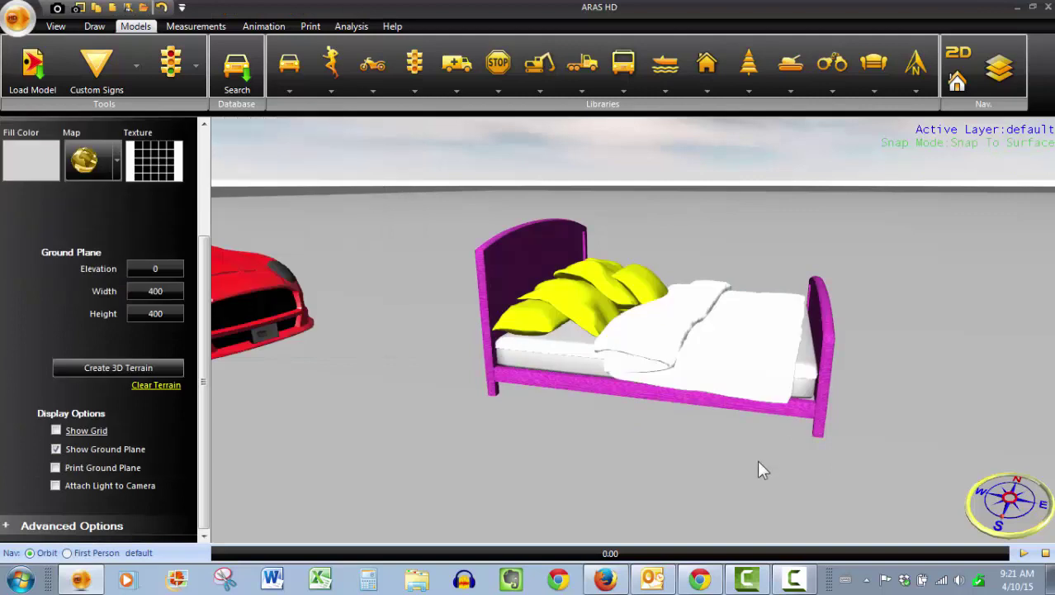
Orbit and zoom to the blue dress shoe, browsing the Personal Effects library
mouse_move(844, 381)
mouse_down()
mouse_move(727, 369)
mouse_move(871, 402)
mouse_move(914, 391)
mouse_move(797, 389)
mouse_up()
scroll(734, 372, up, 2)
scroll(733, 371, up, 3)
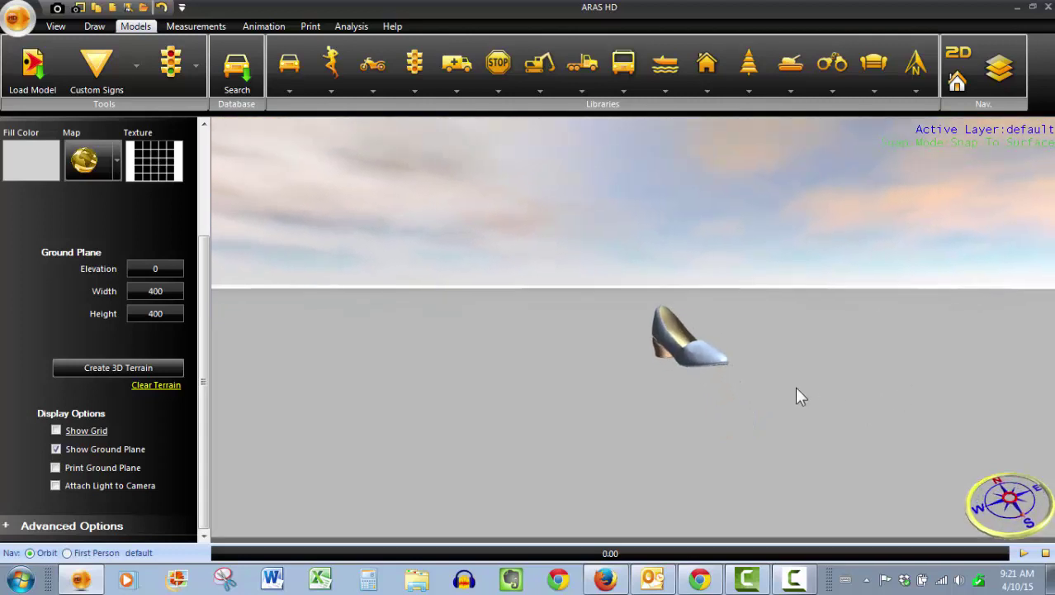
click(830, 92)
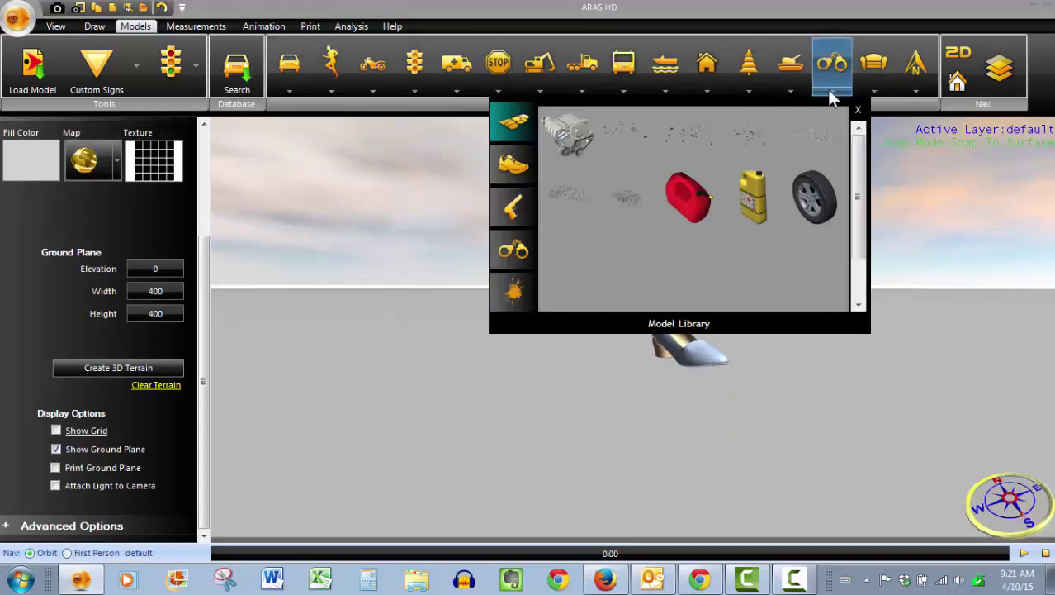
click(507, 166)
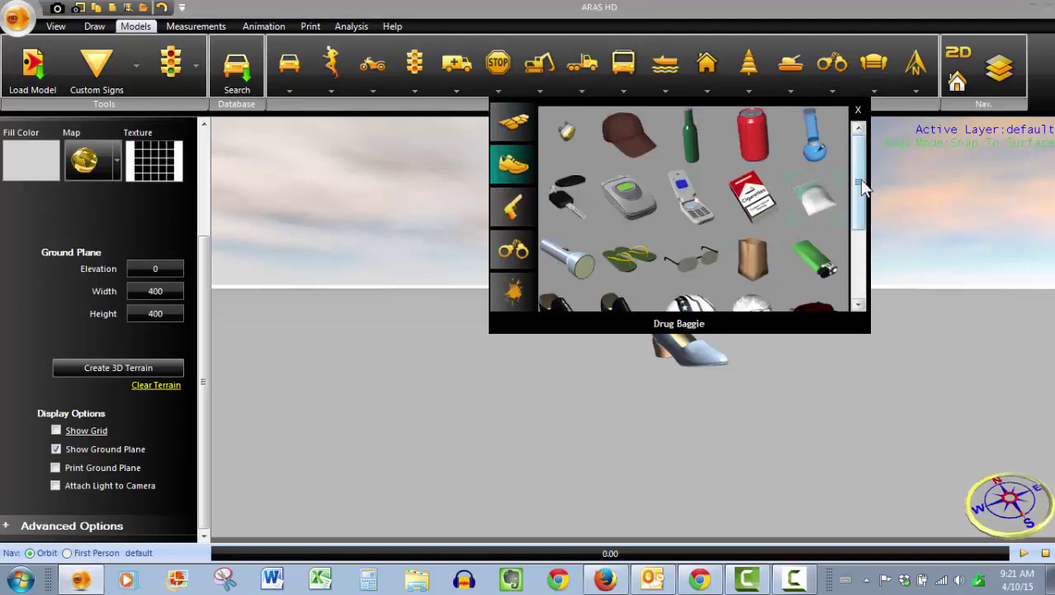
scroll(860, 201, down, 1)
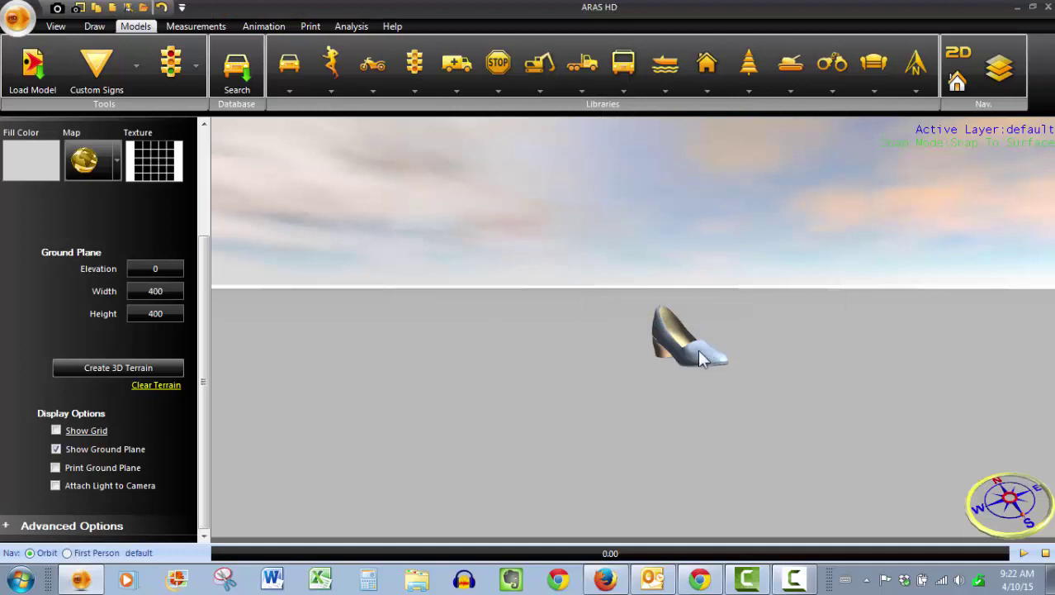
drag(699, 358, 696, 362)
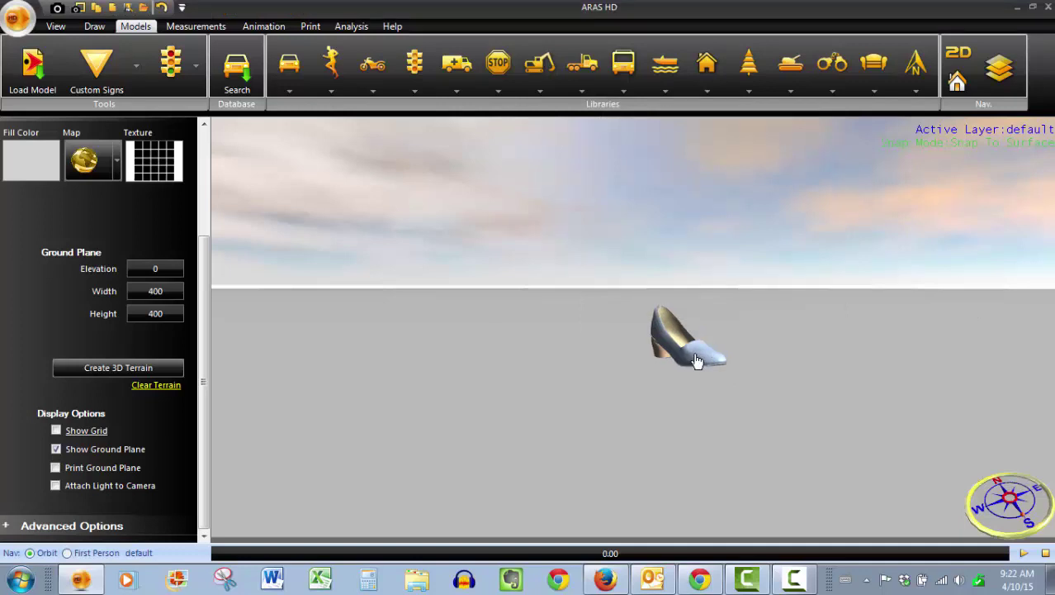
Set the dress shoe's Main Color to yellow via Paint Parts, then deselect it
click(696, 361)
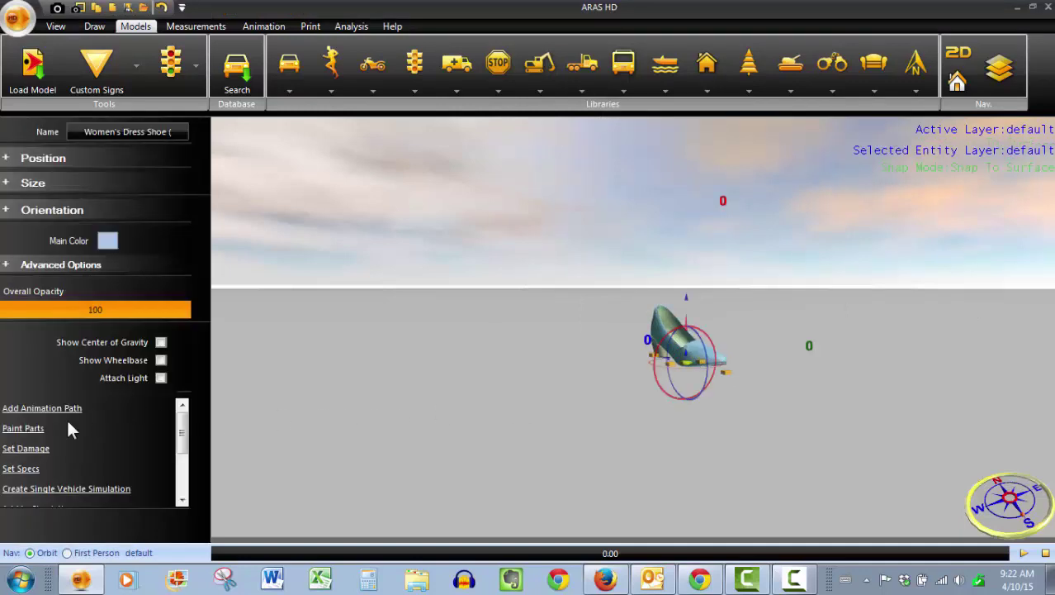
click(37, 429)
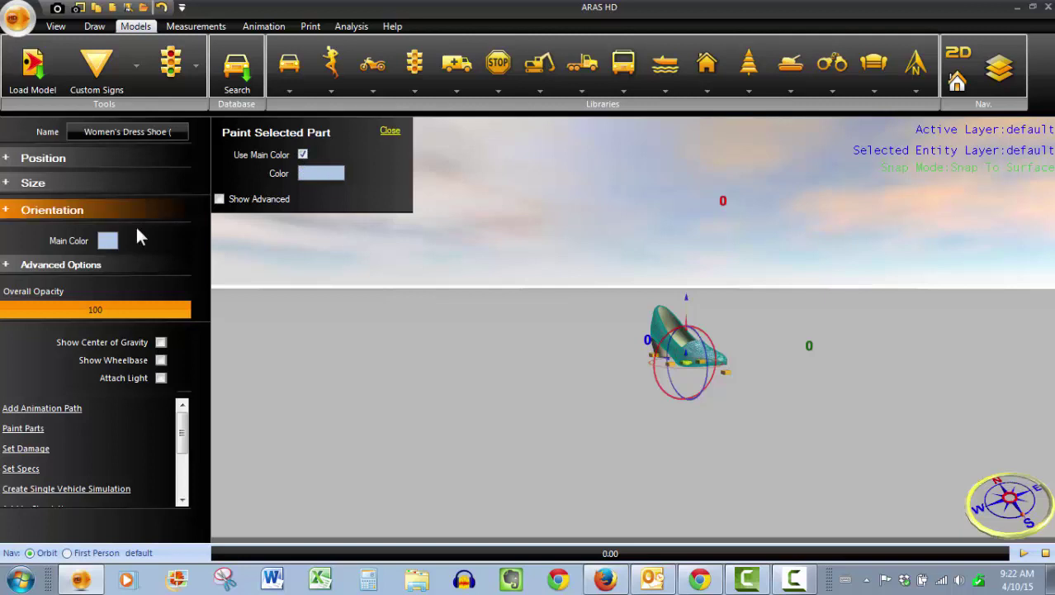
mouse_move(435, 347)
middle_down()
mouse_move(485, 375)
mouse_move(519, 377)
middle_up()
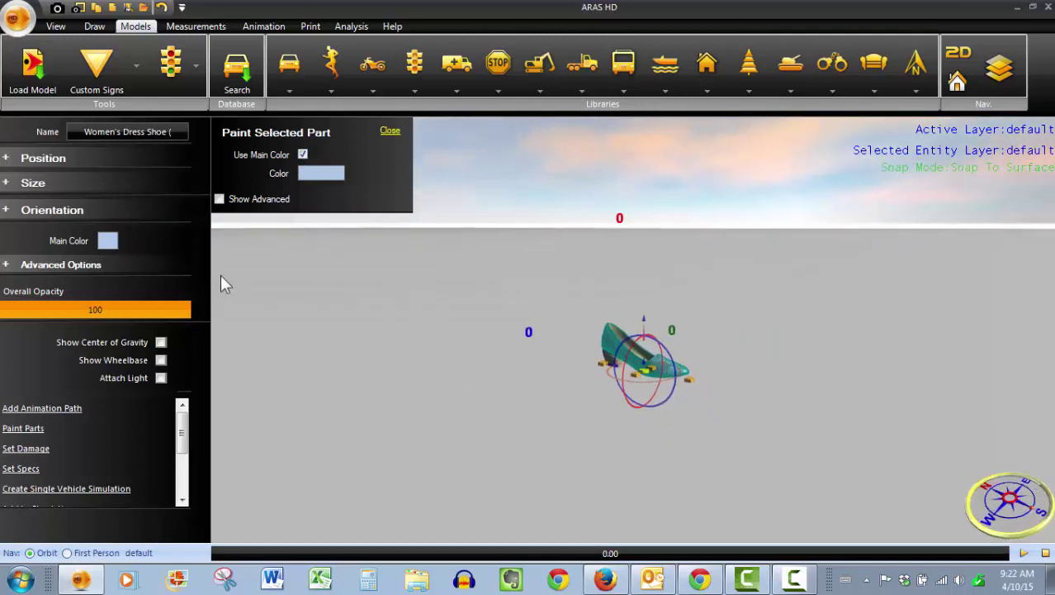
click(107, 240)
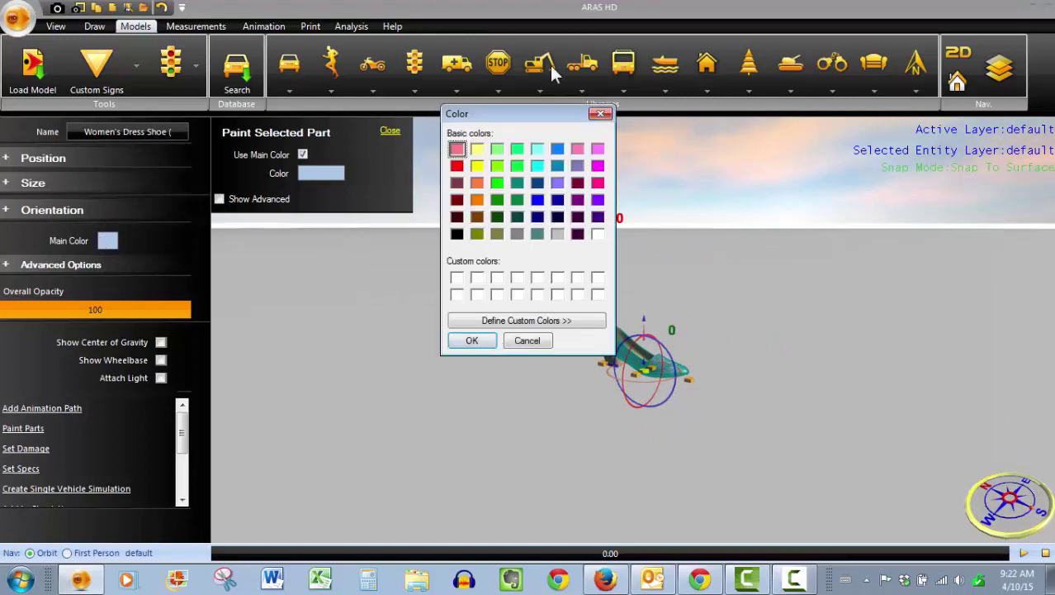
click(478, 170)
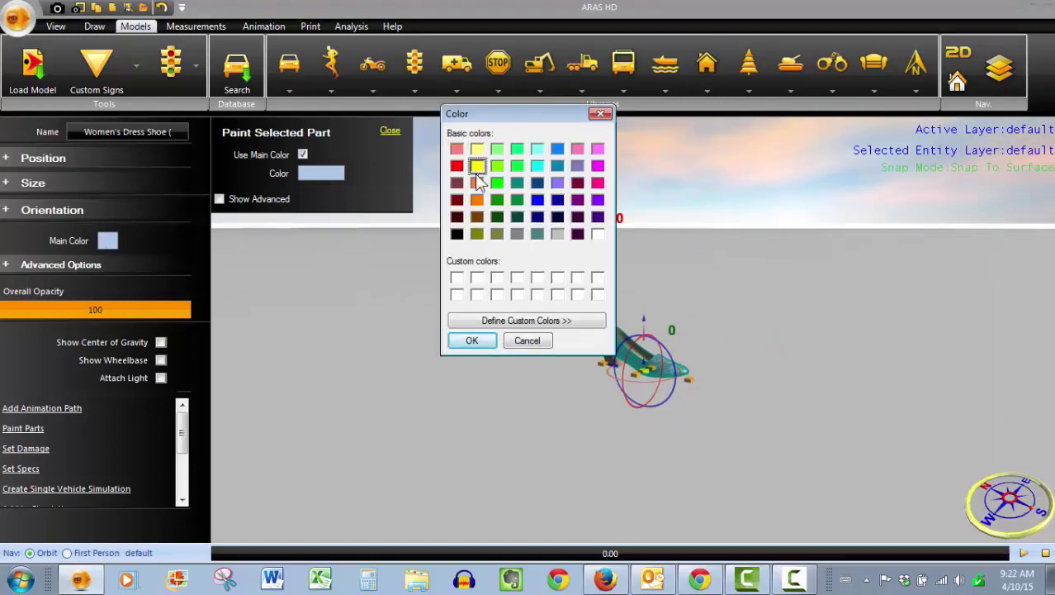
click(472, 339)
click(574, 404)
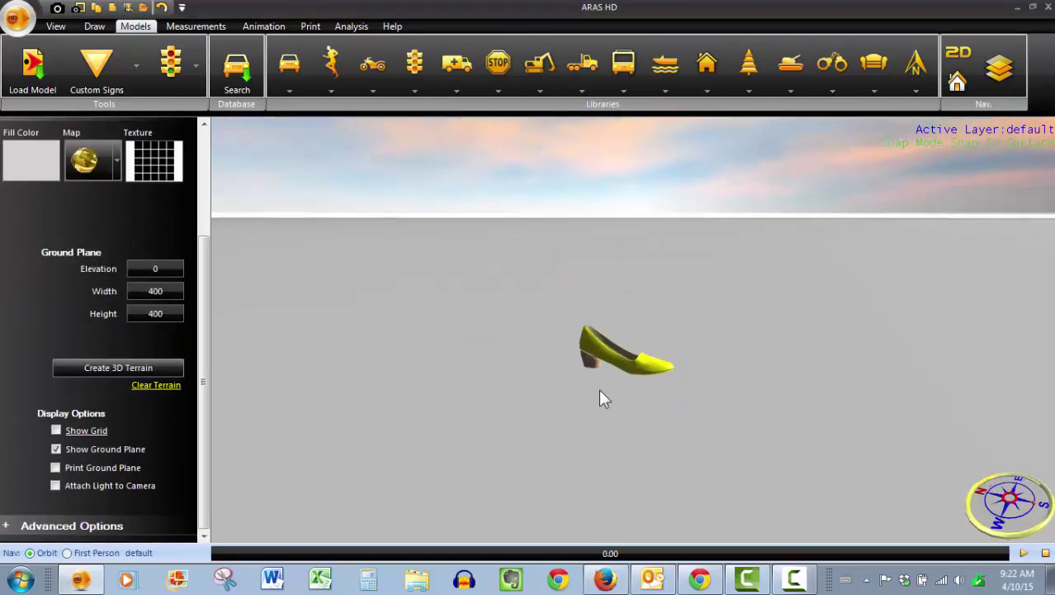
Zoom in on the yellow shoe and paint its heel black, then deselect it
scroll(607, 381, up, 5)
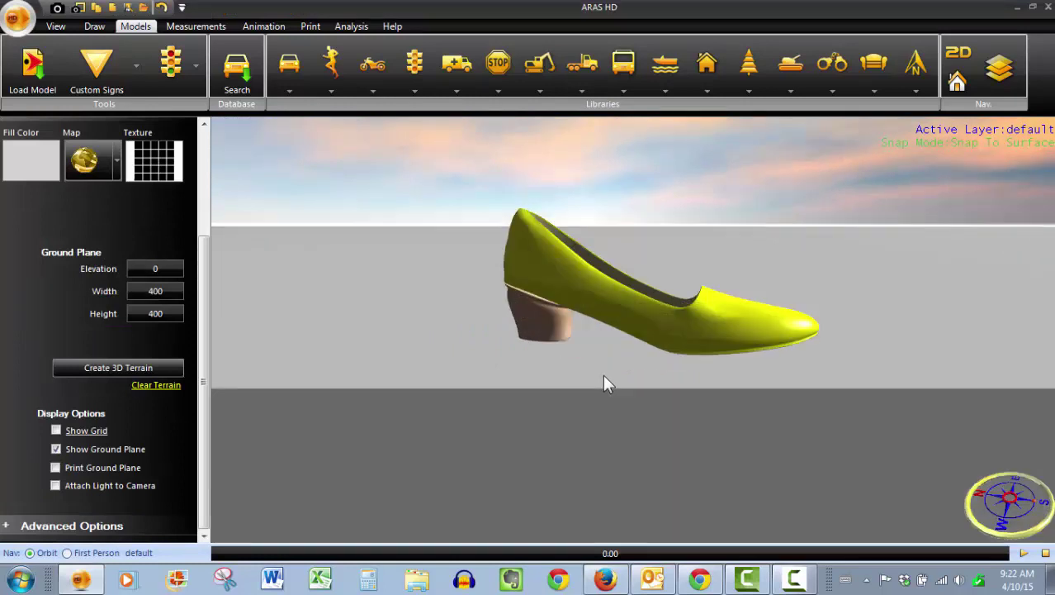
click(547, 333)
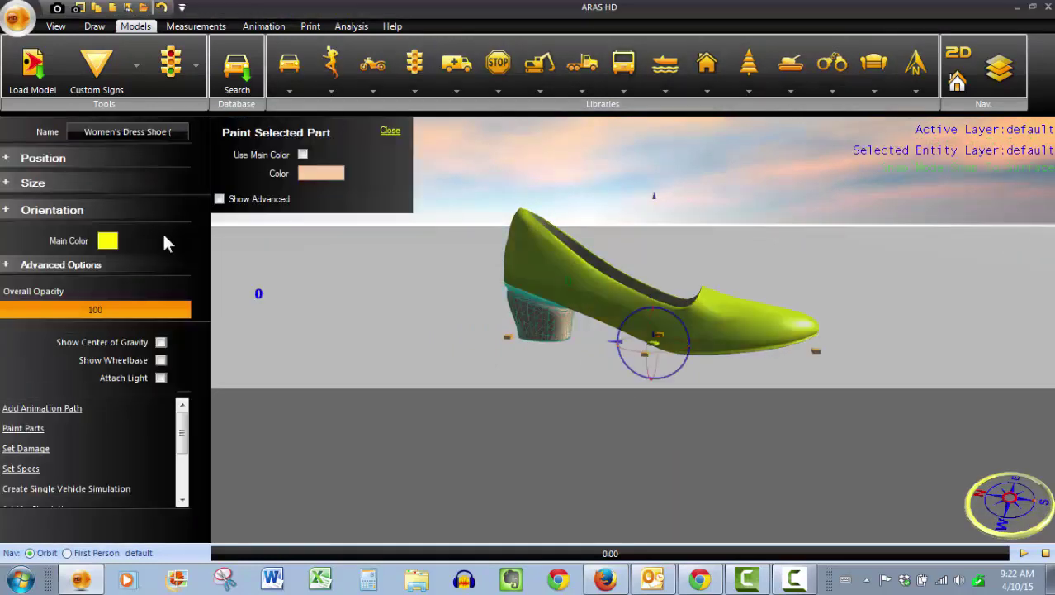
click(318, 173)
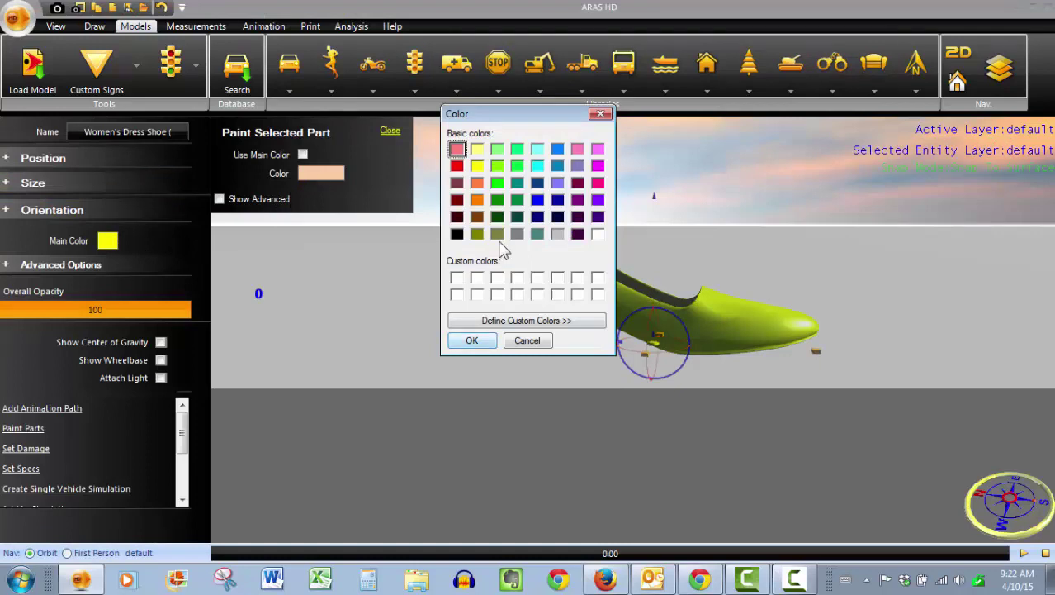
click(456, 234)
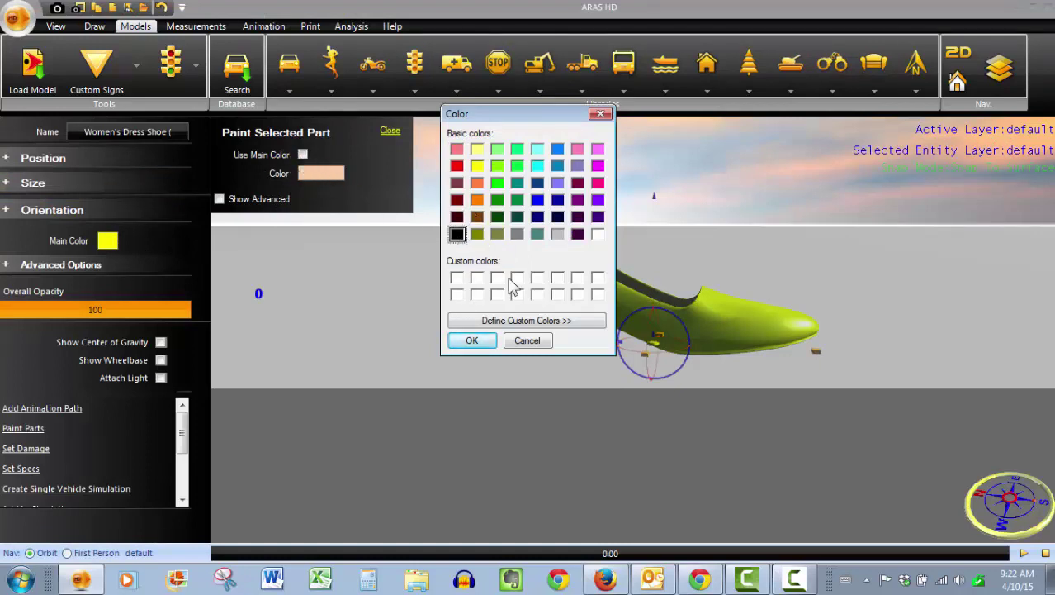
click(472, 340)
click(432, 341)
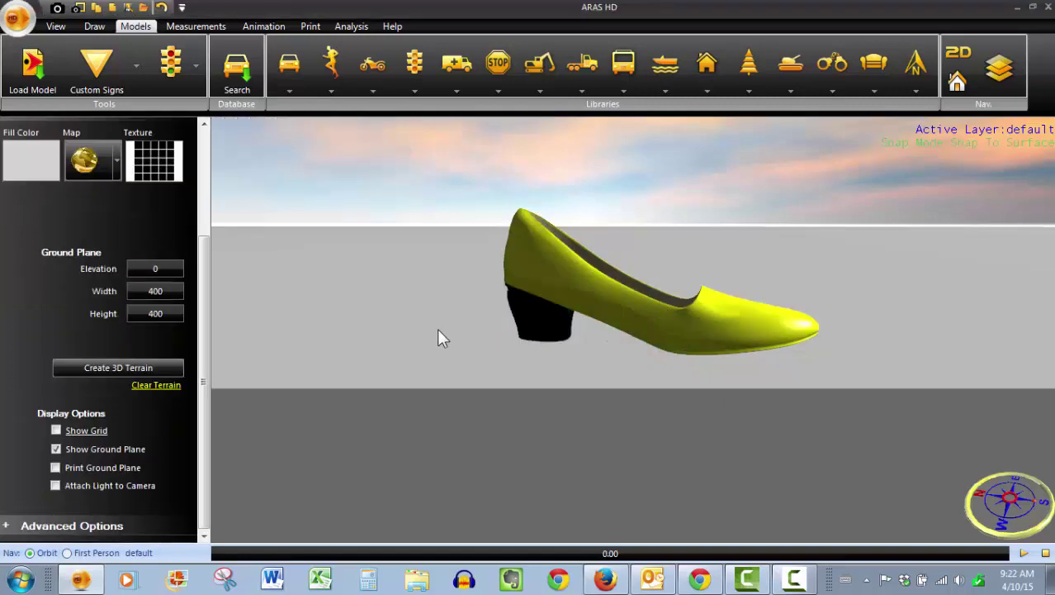
scroll(438, 328, down, 3)
Pan, zoom and orbit the view until the red Aston Martin sits beside the purple bed
drag(439, 399, 608, 356)
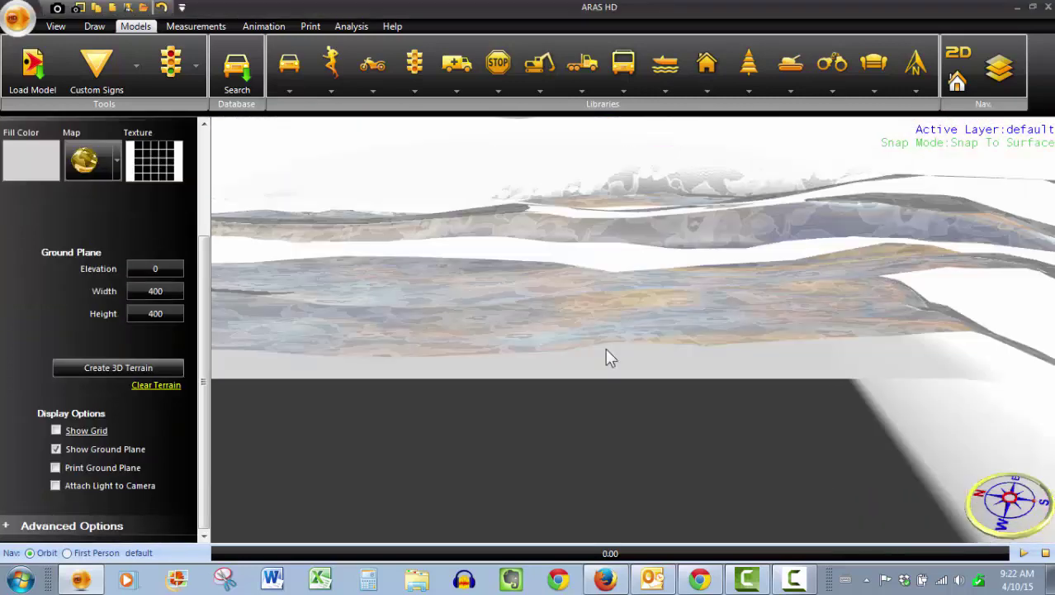
scroll(605, 347, up, 3)
scroll(608, 355, up, 3)
scroll(855, 388, down, 3)
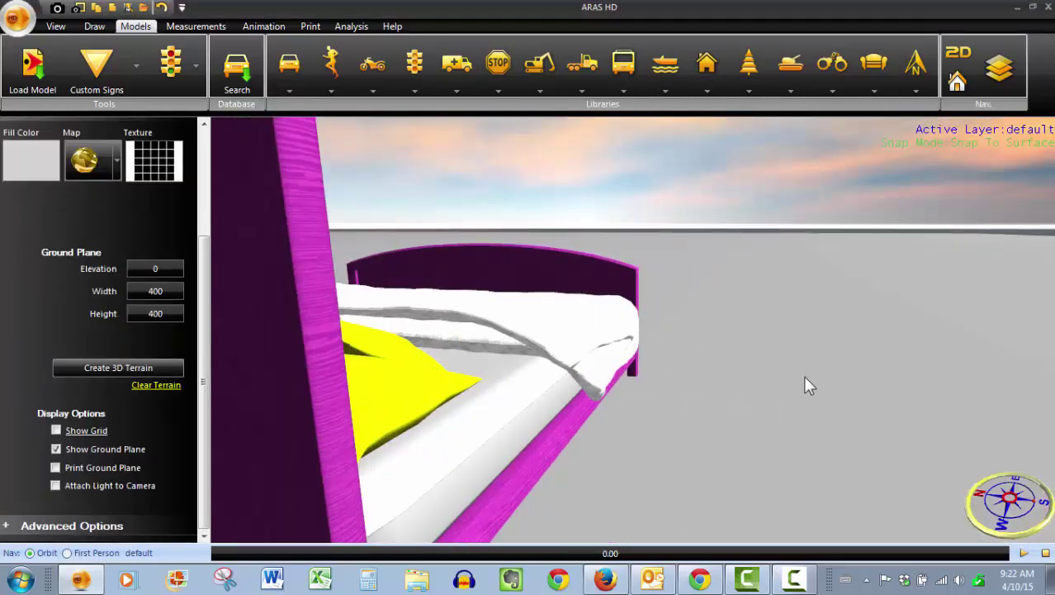
scroll(760, 382, down, 3)
drag(682, 382, 863, 382)
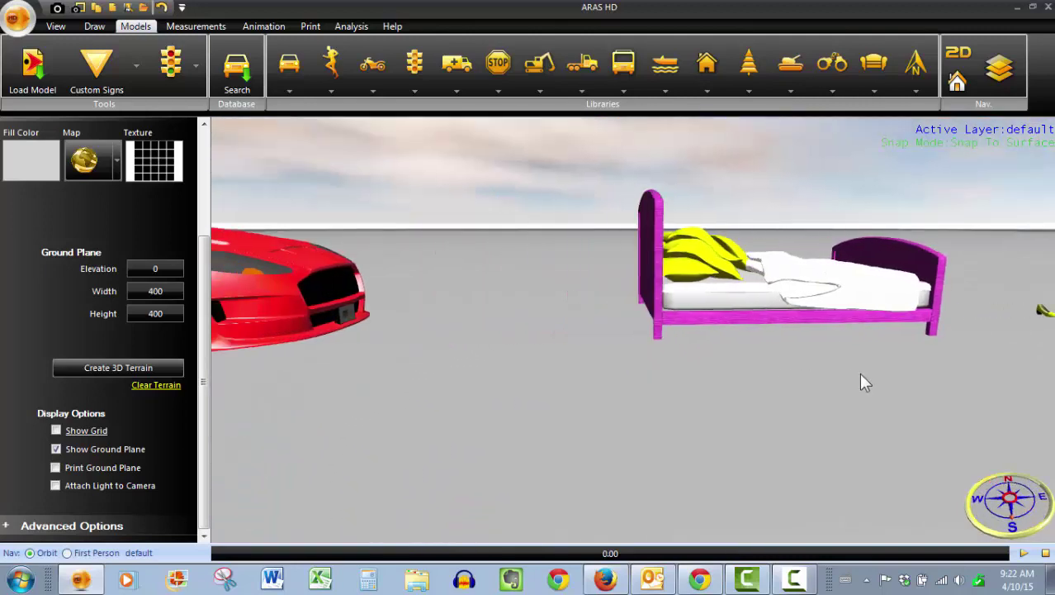